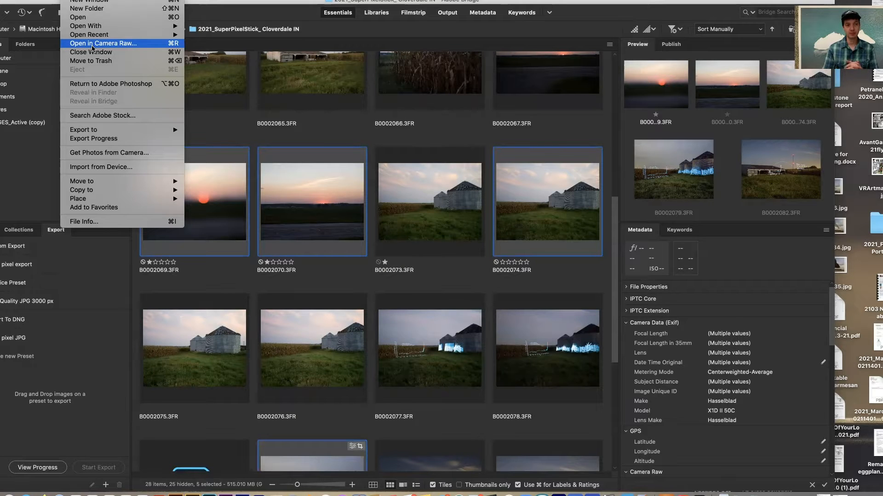
Step: Open the five selected photos in Camera Raw and preview each one, ending on the blurred sunset shot B0002069.3FR
{"action": "left_click", "coordinate": [92, 45]}
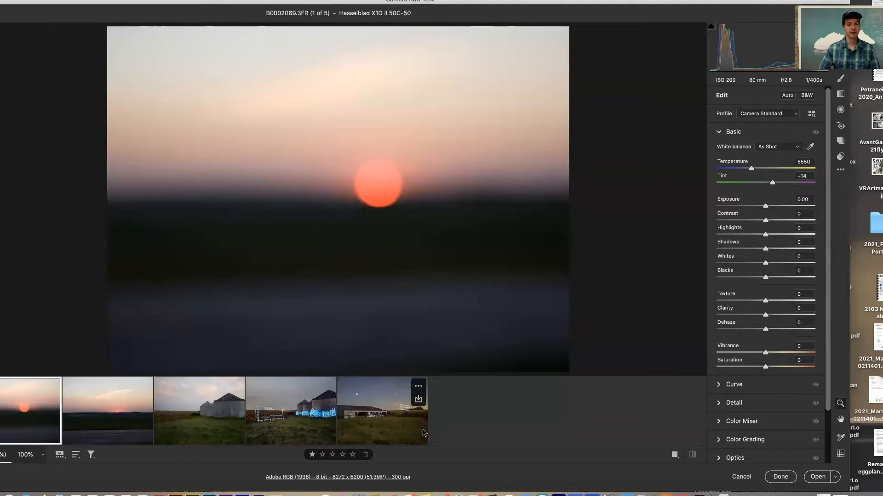
{"action": "left_click", "coordinate": [111, 425]}
{"action": "left_click", "coordinate": [214, 429]}
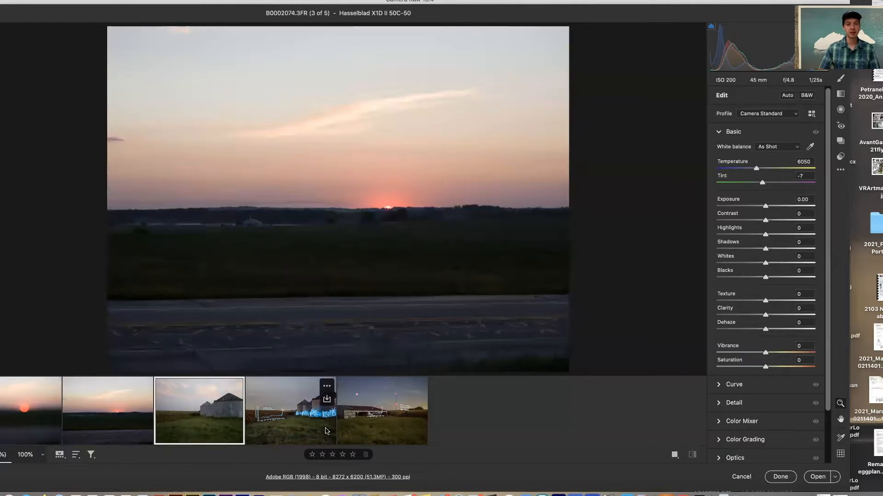
{"action": "left_click", "coordinate": [310, 428]}
{"action": "left_click", "coordinate": [380, 428]}
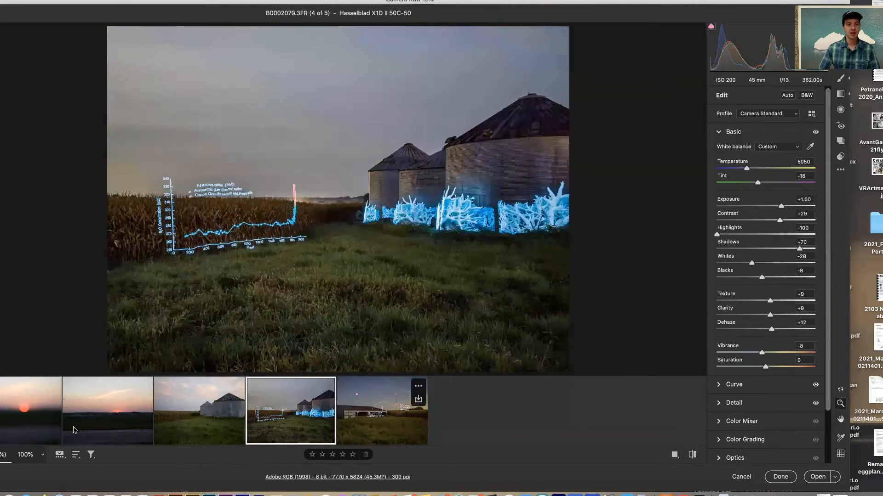
{"action": "left_click", "coordinate": [9, 423]}
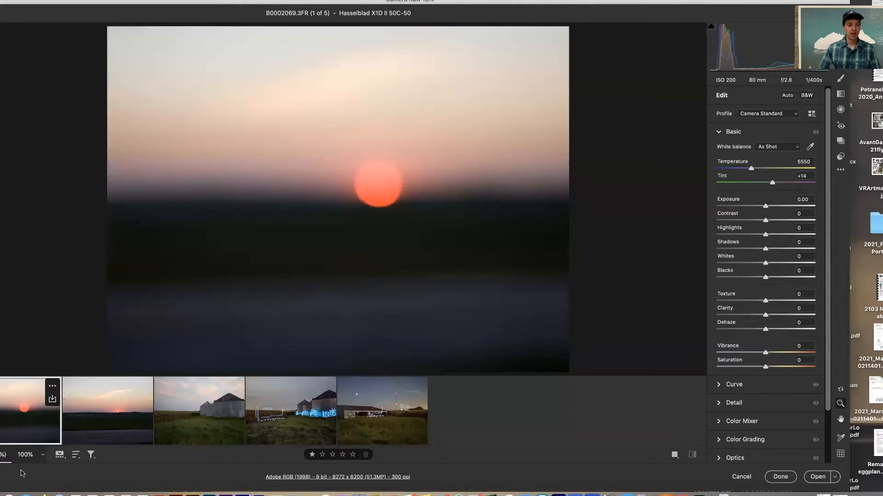
Step: Switch the filmstrip to vertical orientation and make its column slightly narrower
{"action": "left_click", "coordinate": [60, 455]}
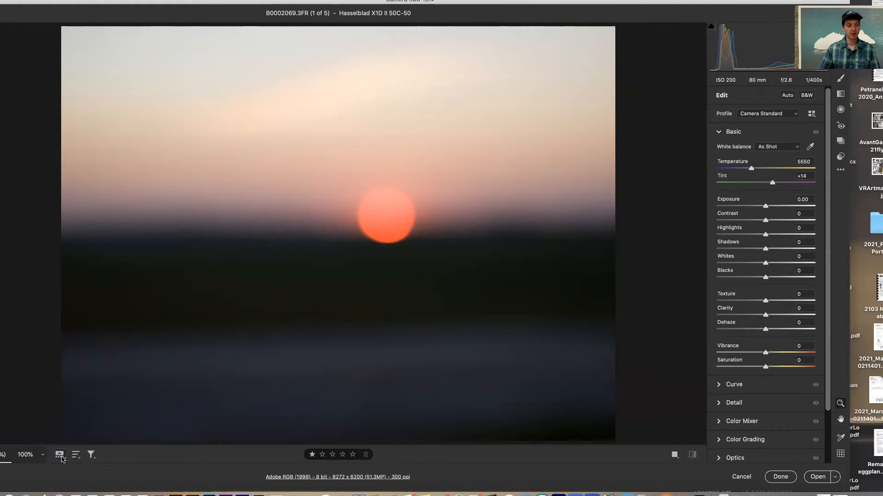
{"action": "left_click", "coordinate": [59, 455]}
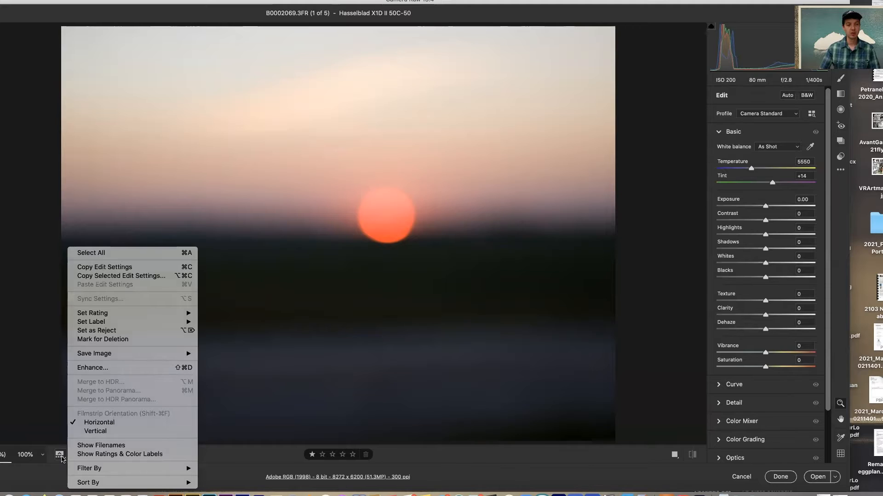
{"action": "left_click", "coordinate": [60, 456]}
{"action": "left_click", "coordinate": [60, 457]}
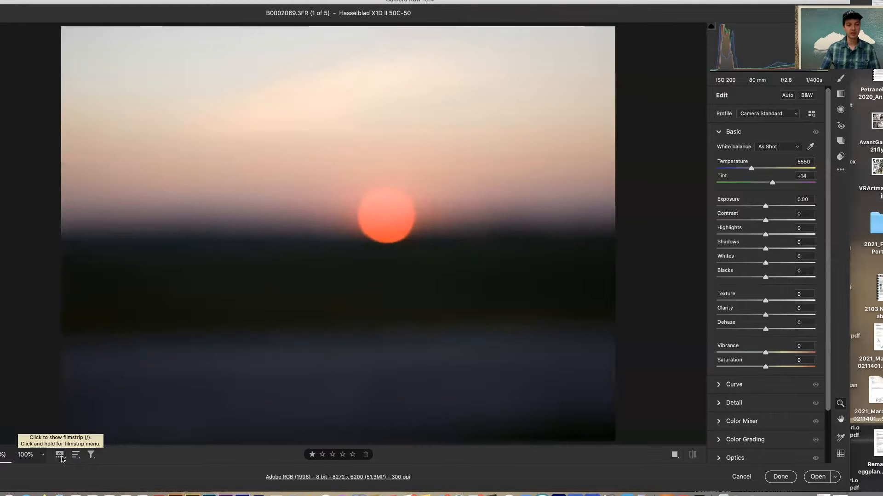
{"action": "left_click", "coordinate": [61, 457]}
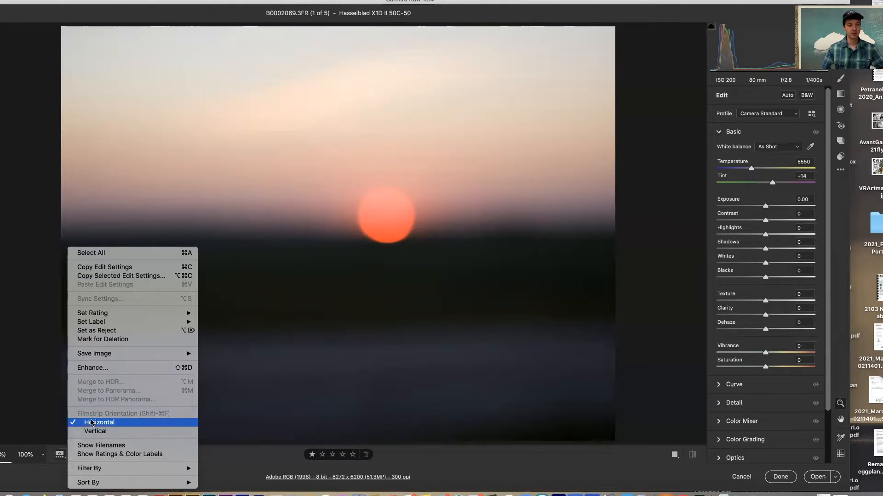
{"action": "left_click", "coordinate": [94, 432]}
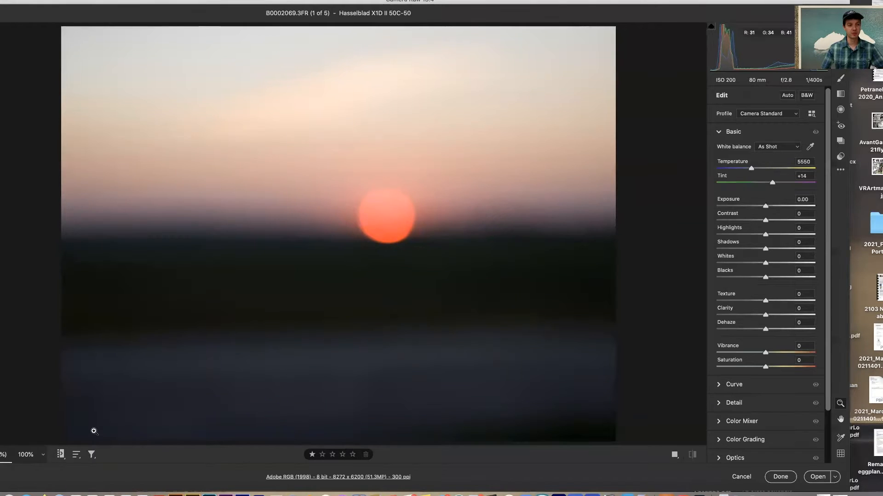
{"action": "left_click", "coordinate": [59, 455]}
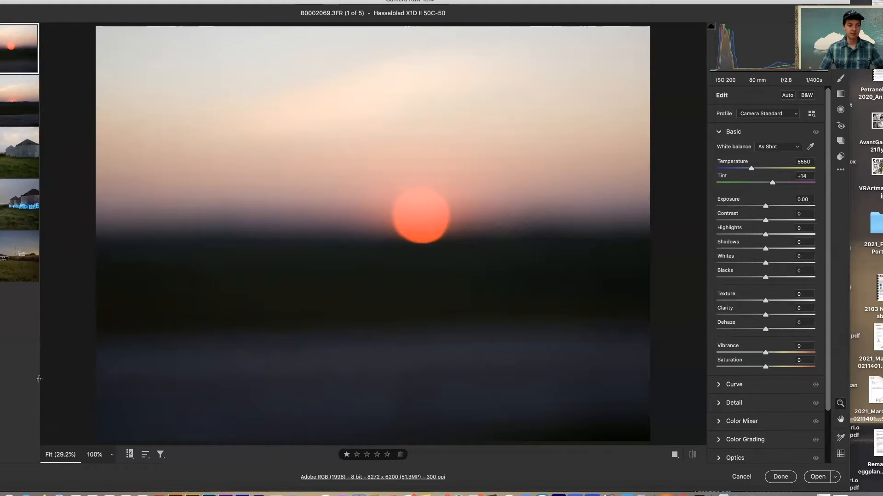
{"action": "mouse_move", "coordinate": [40, 379]}
{"action": "left_mouse_down"}
{"action": "mouse_move", "coordinate": [83, 388]}
{"action": "mouse_move", "coordinate": [35, 388]}
{"action": "left_mouse_up"}
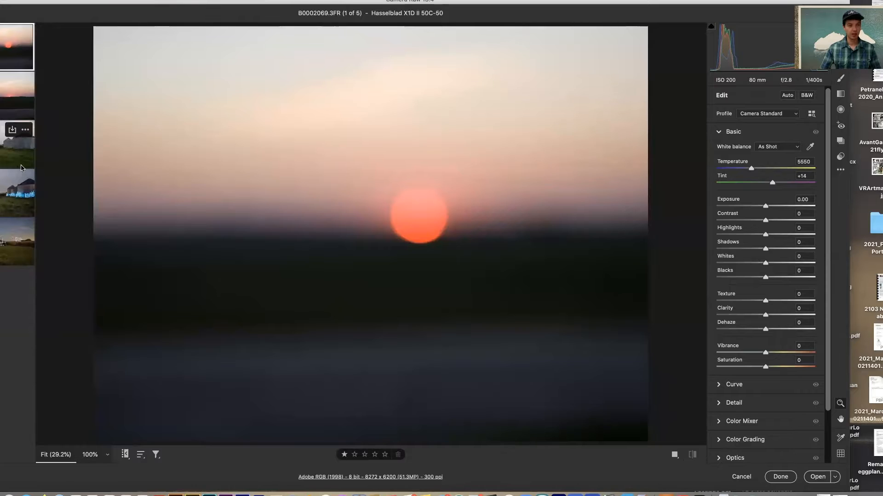
Step: Display the grain-bin photo B0002079.3FR and make the Camera Raw window narrower
{"action": "left_click", "coordinate": [18, 196]}
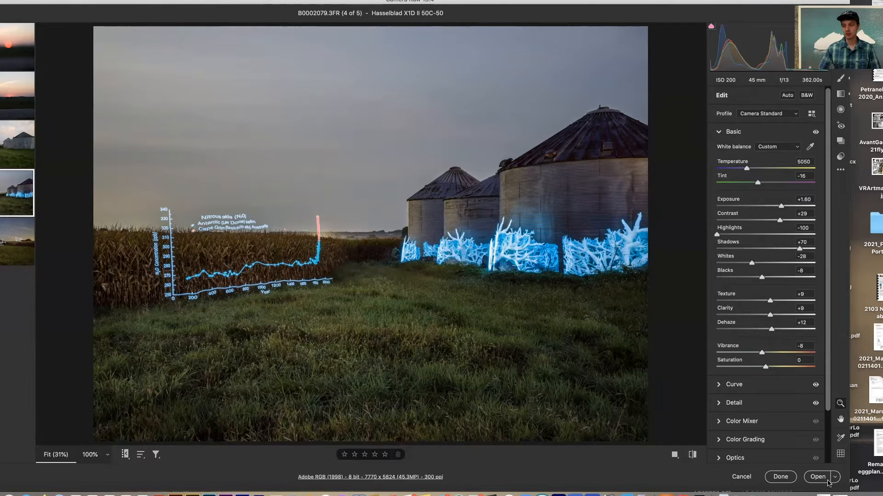
{"action": "left_click_drag", "start_coordinate": [837, 493], "coordinate": [804, 494]}
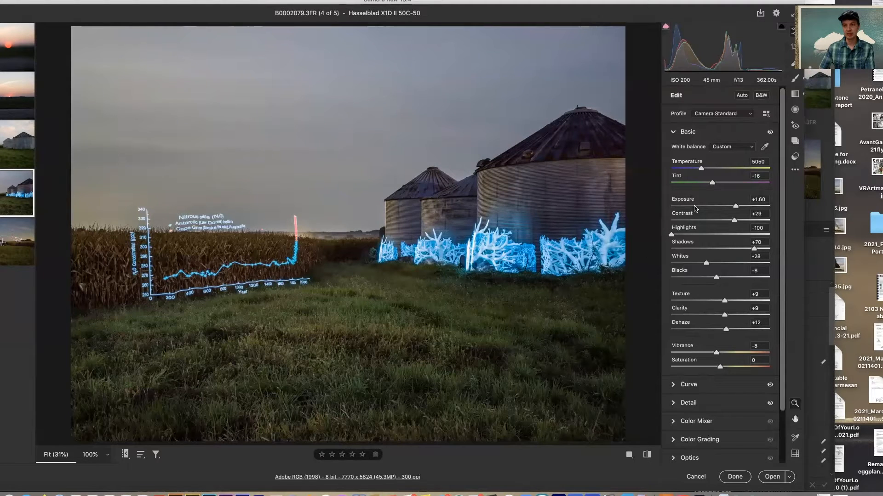
Step: Reset all Basic adjustments of the grain-bin photo to their as-shot defaults
{"action": "key", "text": "alt"}
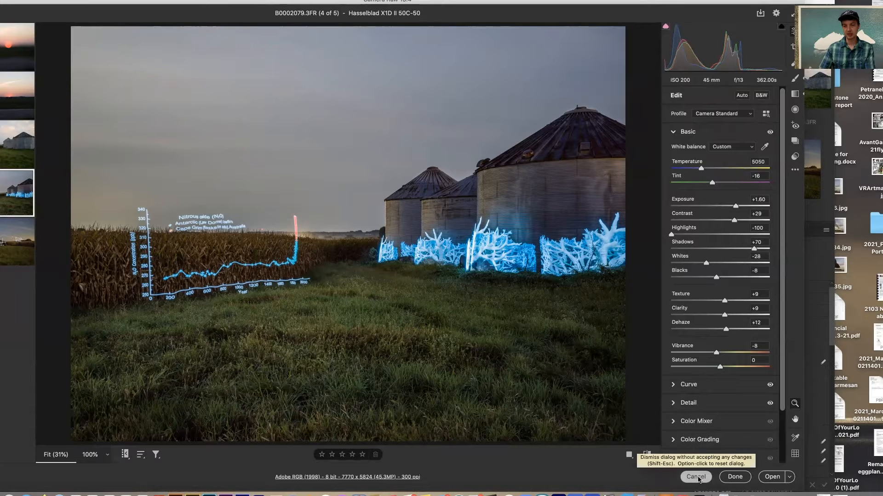
{"action": "key", "text": "alt"}
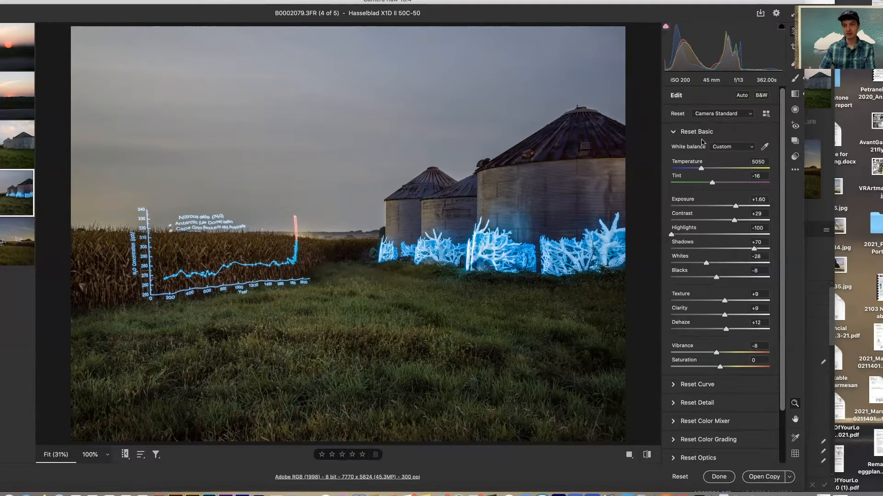
{"action": "key", "text": "alt"}
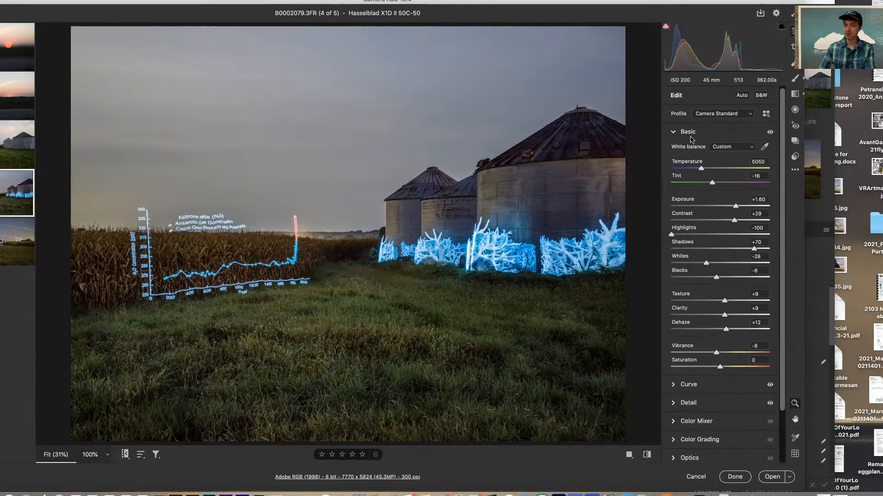
{"action": "key", "text": "alt"}
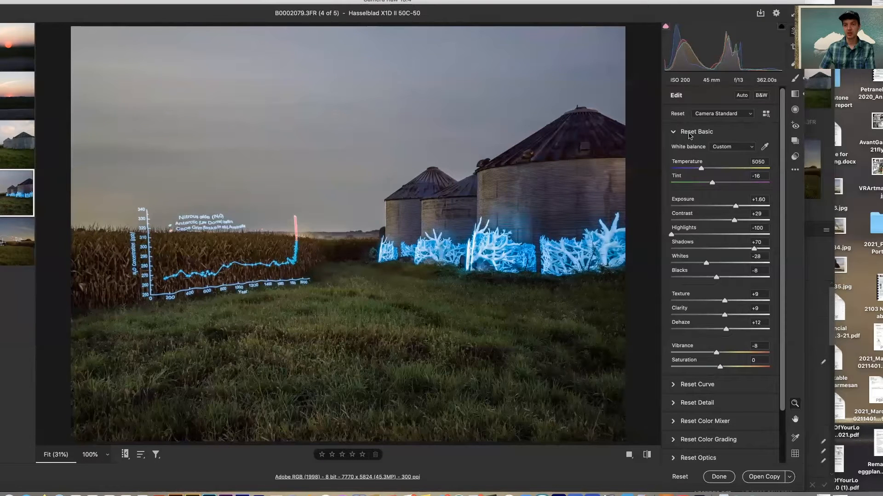
{"action": "left_click", "coordinate": [692, 133], "text": "alt"}
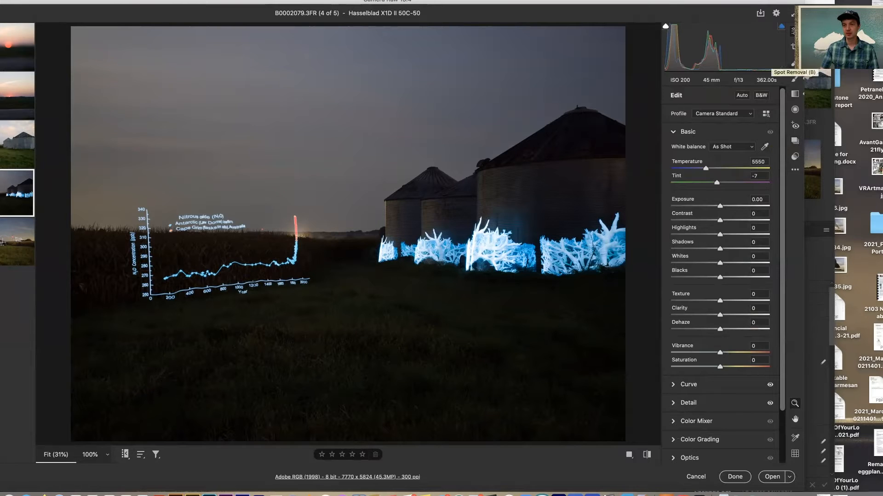
Step: Save the reset state as a snapshot named "At shot", and undo back to the edited version of the photo
{"action": "left_click", "coordinate": [795, 140]}
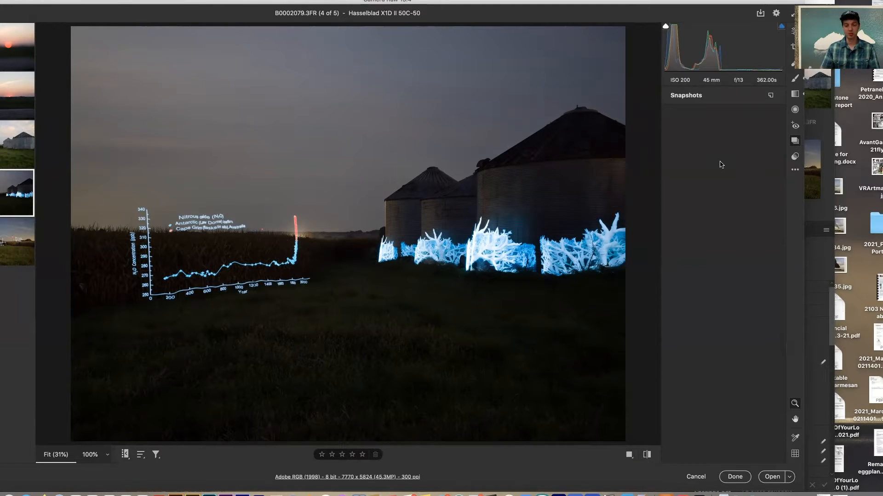
{"action": "left_click", "coordinate": [771, 96]}
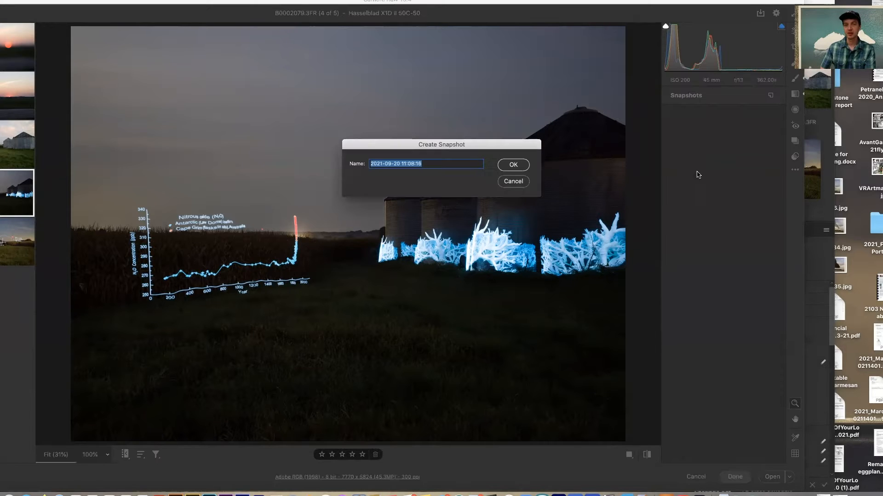
{"action": "type", "text": "At shot"}
{"action": "key", "text": "Return"}
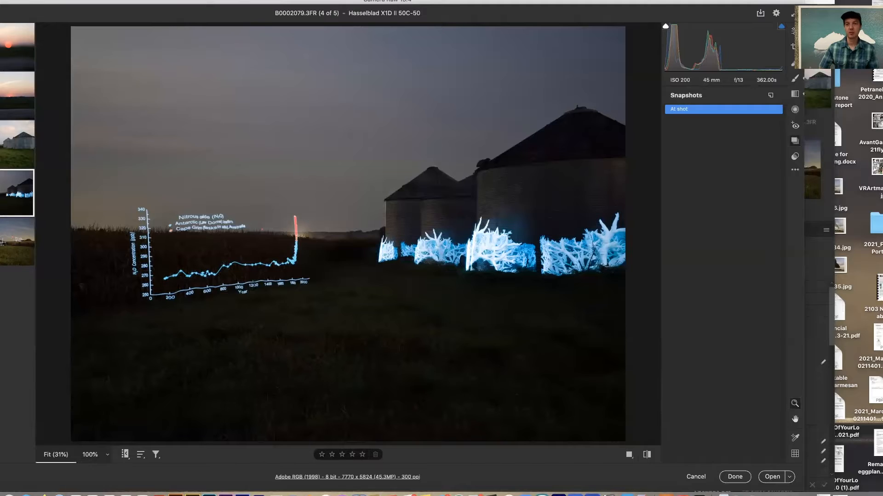
{"action": "left_click", "coordinate": [793, 35]}
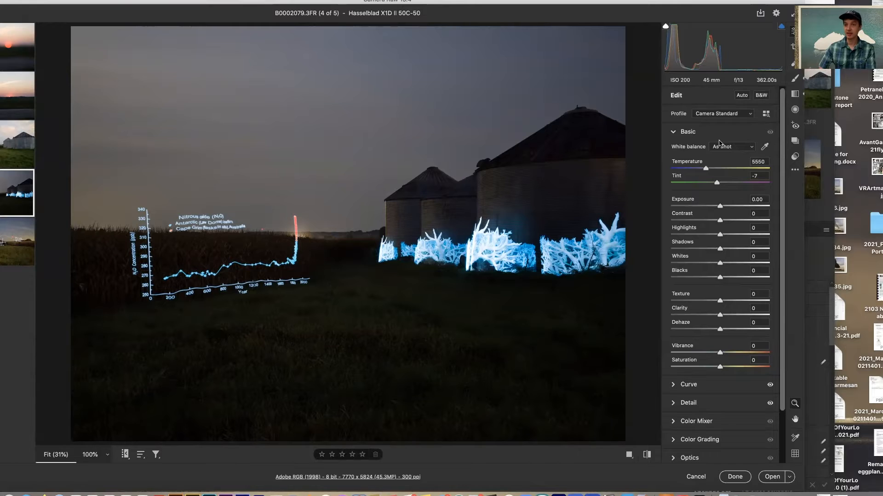
{"action": "key", "text": "super+z"}
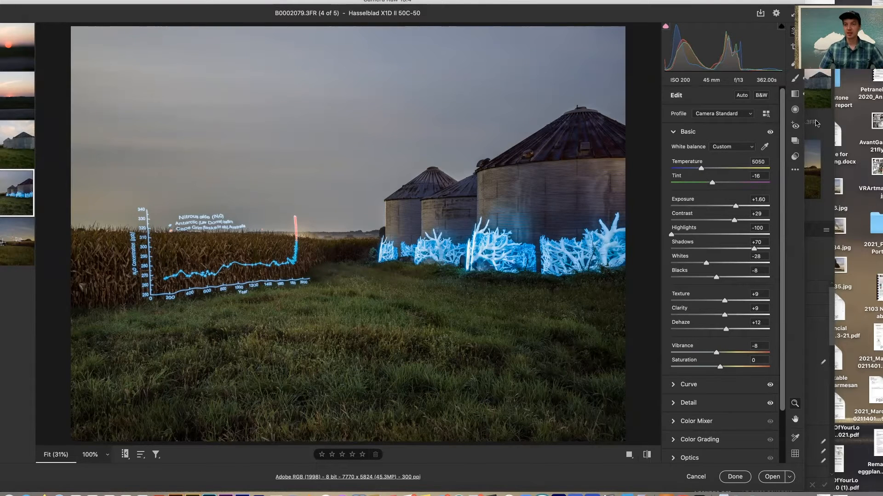
Step: Save the edited state of the grain-bin photo as a snapshot named "Edit #1"
{"action": "left_click", "coordinate": [796, 142]}
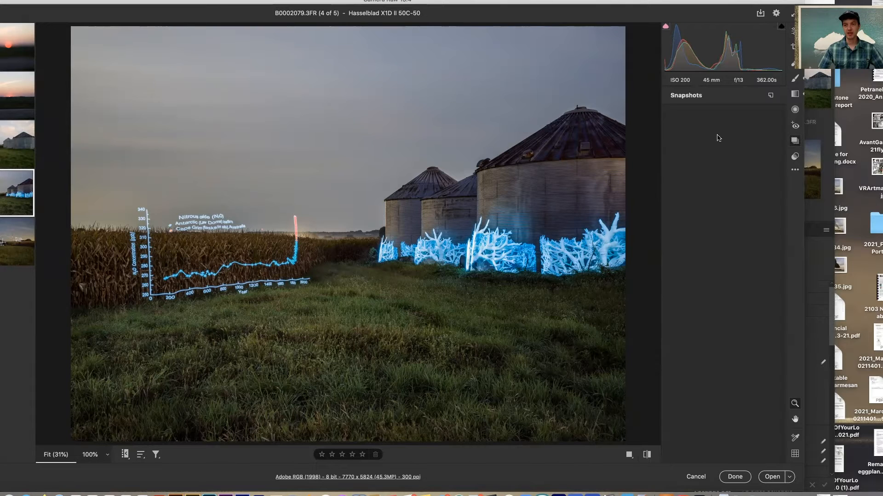
{"action": "left_click", "coordinate": [771, 96]}
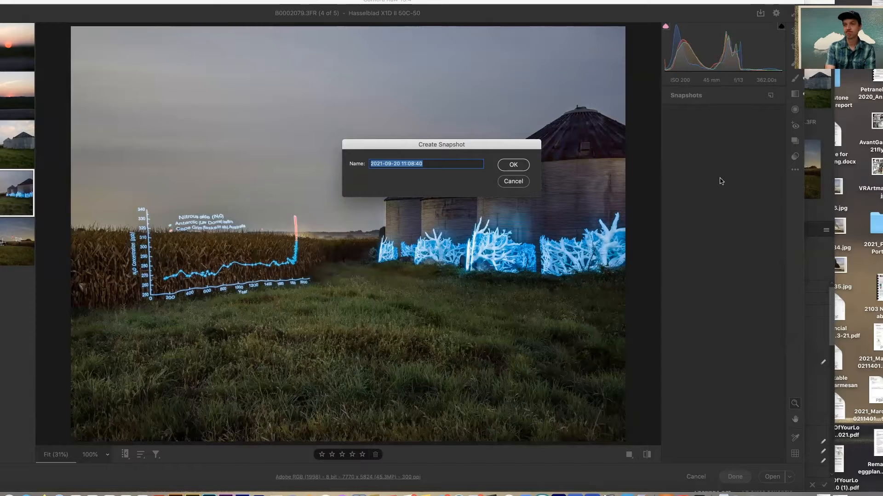
{"action": "type", "text": "Edit"}
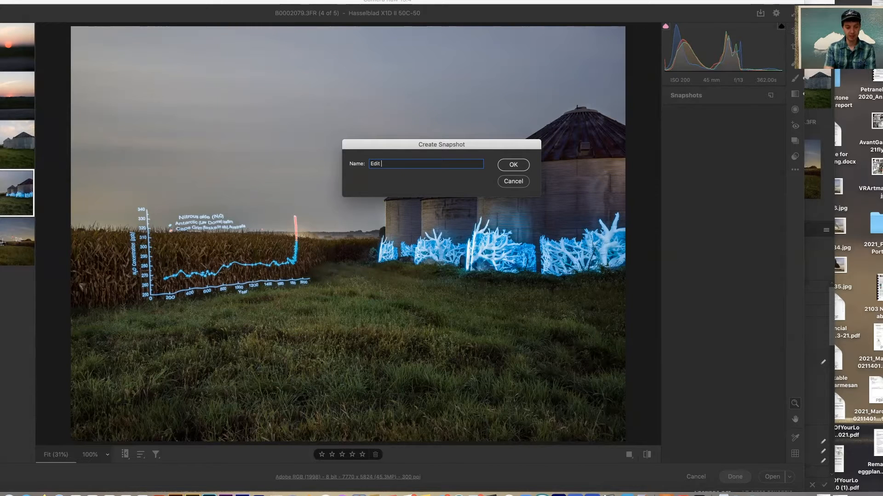
{"action": "key", "text": "Return"}
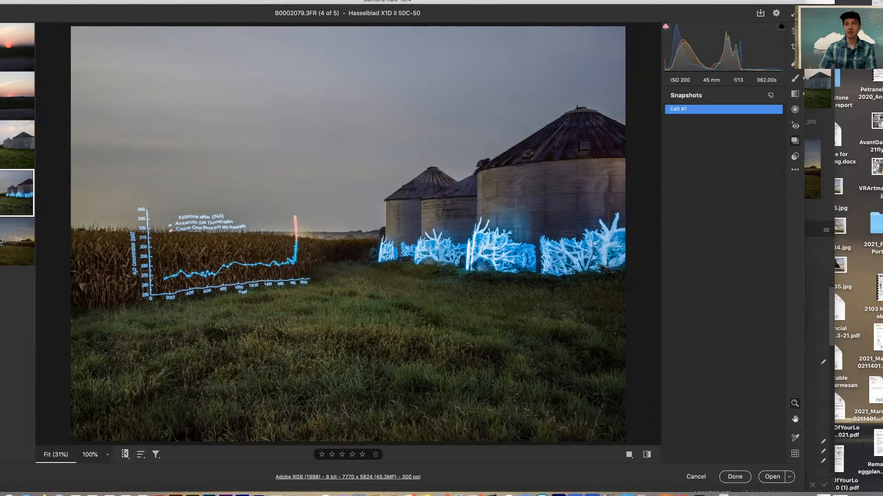
Step: Reset the Basic adjustments and save the unedited look as a second snapshot named "At shot"
{"action": "left_click", "coordinate": [791, 32]}
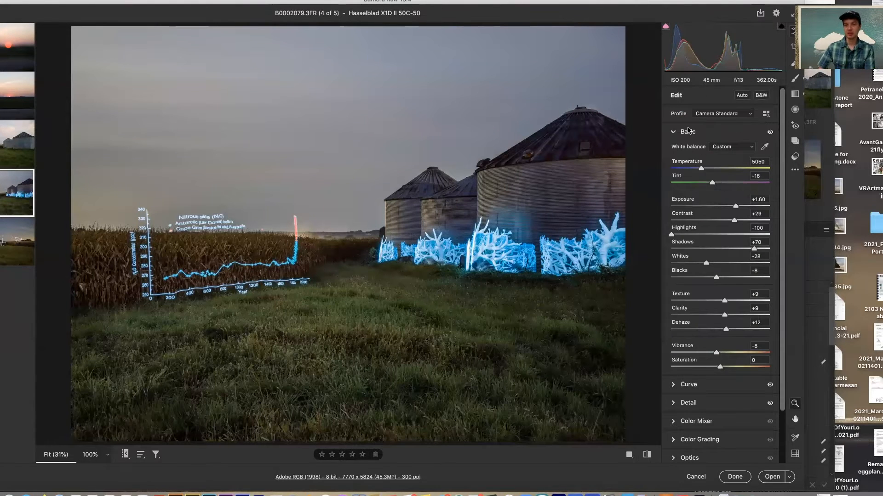
{"action": "key", "text": "alt"}
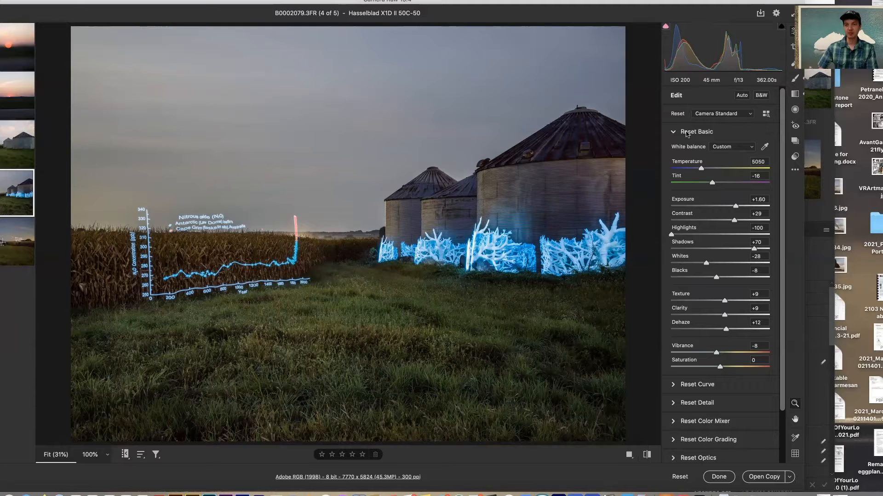
{"action": "left_click", "coordinate": [687, 133], "text": "alt"}
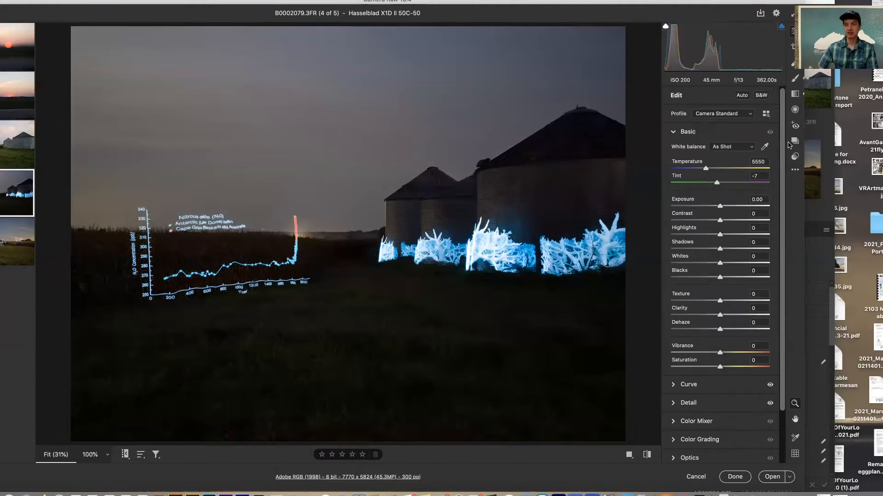
{"action": "left_click", "coordinate": [795, 142]}
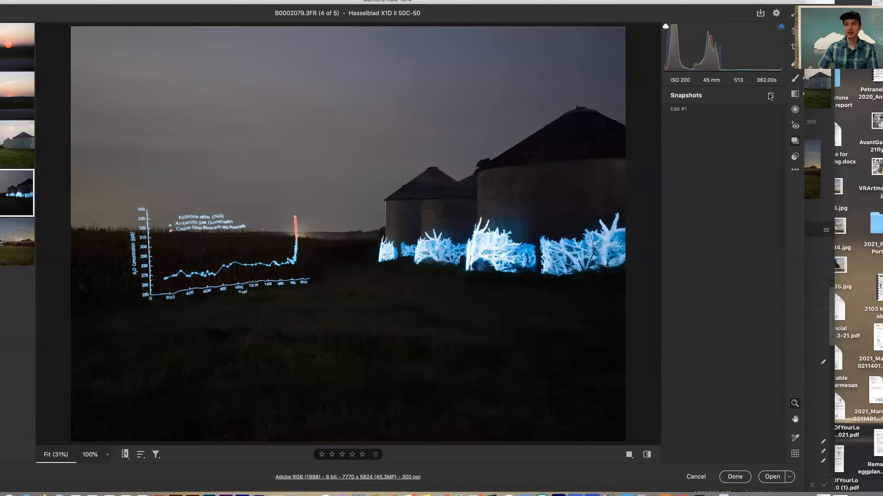
{"action": "left_click", "coordinate": [771, 95]}
{"action": "type", "text": "At shot"}
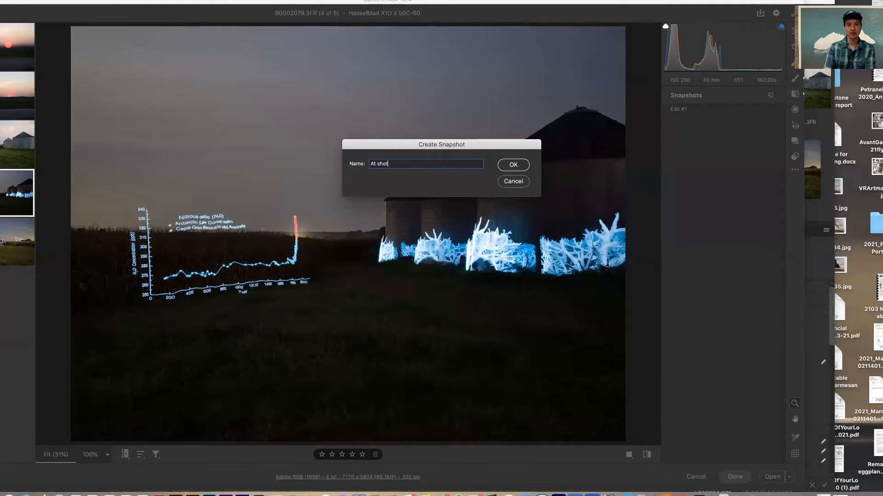
{"action": "key", "text": "Return"}
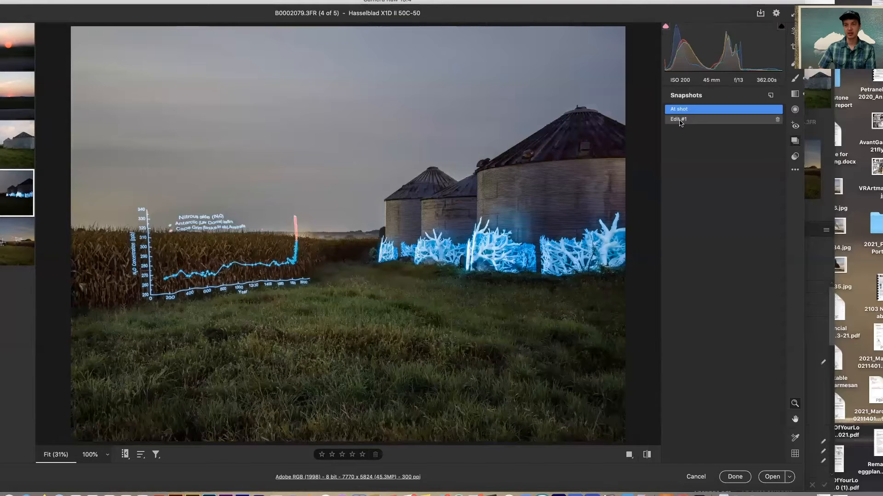
Step: Restore the "Edit #1" snapshot and return to the photo's edit adjustments
{"action": "left_click", "coordinate": [679, 122]}
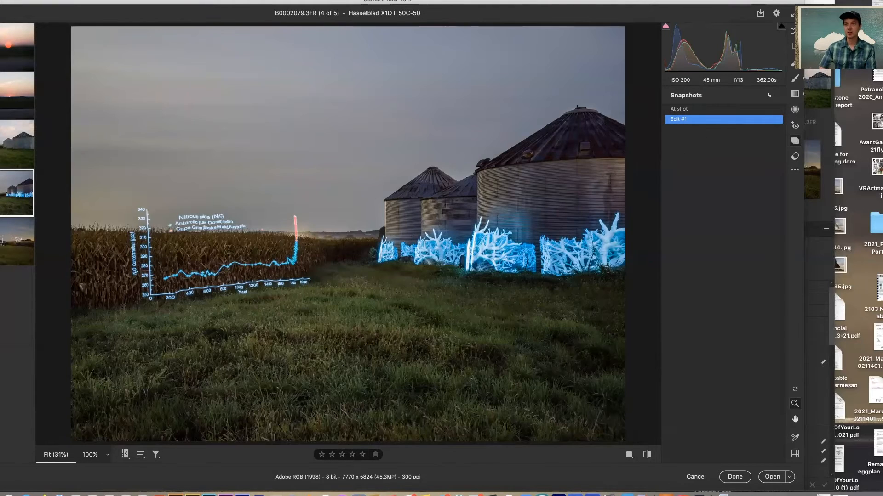
{"action": "left_click", "coordinate": [794, 32]}
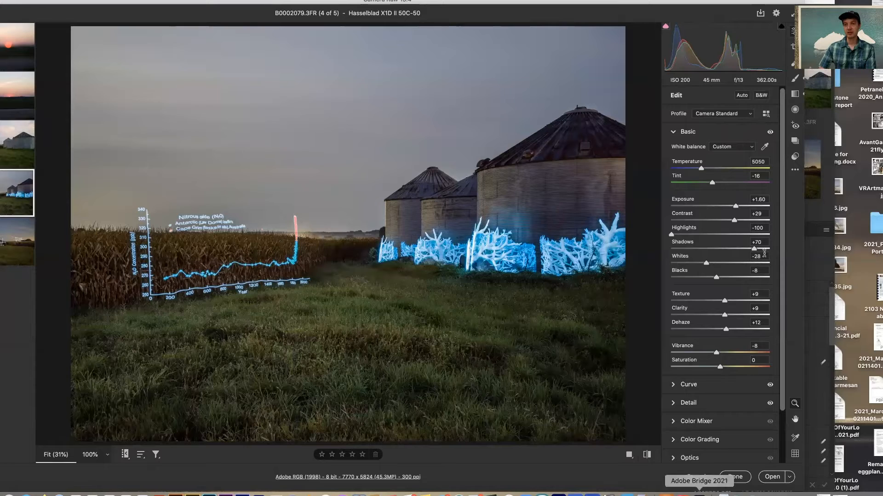
Step: Apply the "At shot" snapshot to check its edit adjustments, and restore the "Edit #1" snapshot
{"action": "left_click", "coordinate": [795, 141]}
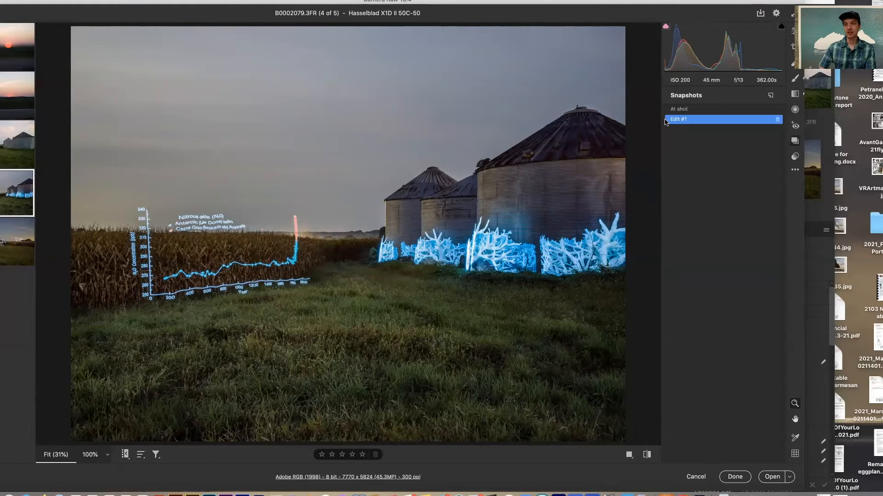
{"action": "left_click", "coordinate": [679, 110]}
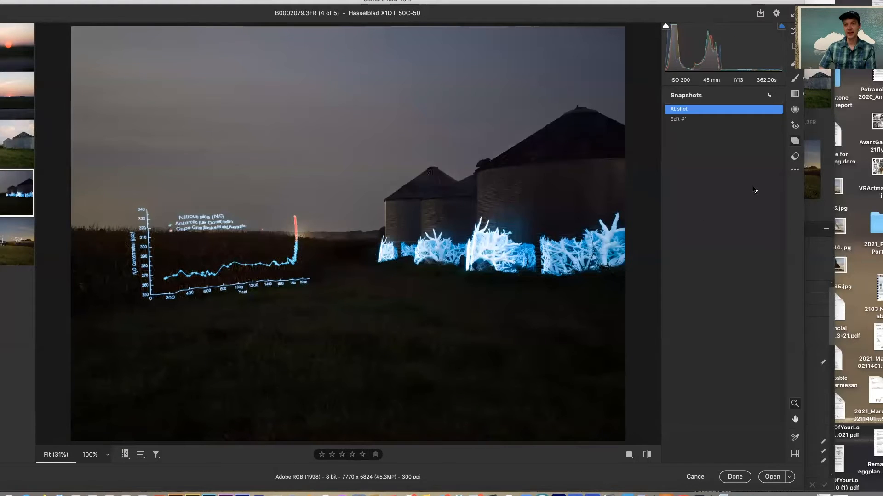
{"action": "left_click", "coordinate": [792, 33]}
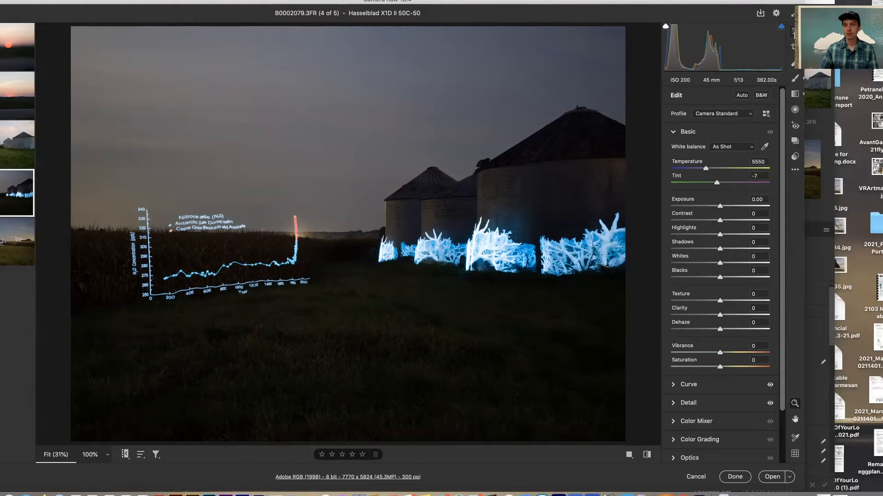
{"action": "left_click", "coordinate": [795, 141]}
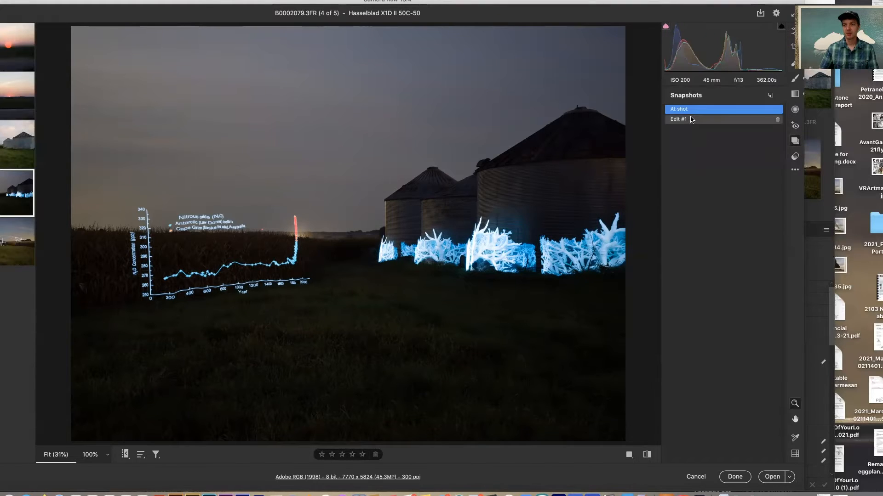
{"action": "left_click", "coordinate": [692, 120]}
{"action": "left_click", "coordinate": [793, 31]}
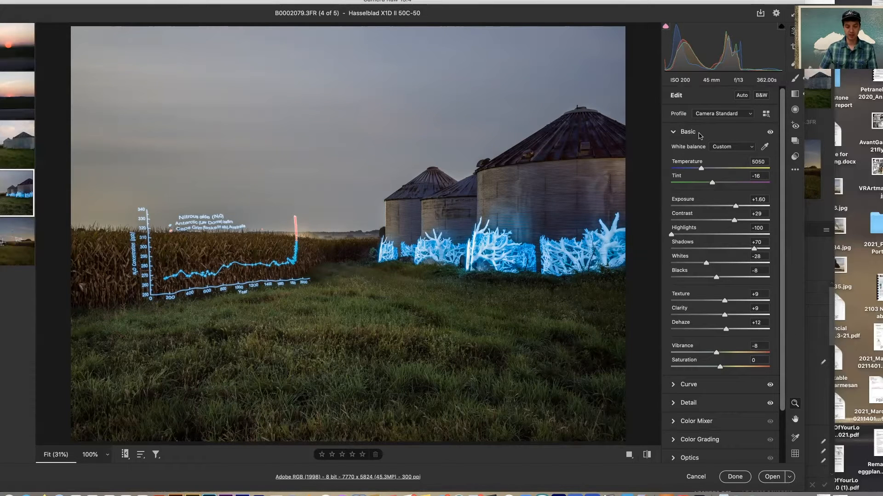
Step: Reset only the Exposure adjustment to its default, and set Exposure back to +1.60
{"action": "key", "text": "alt"}
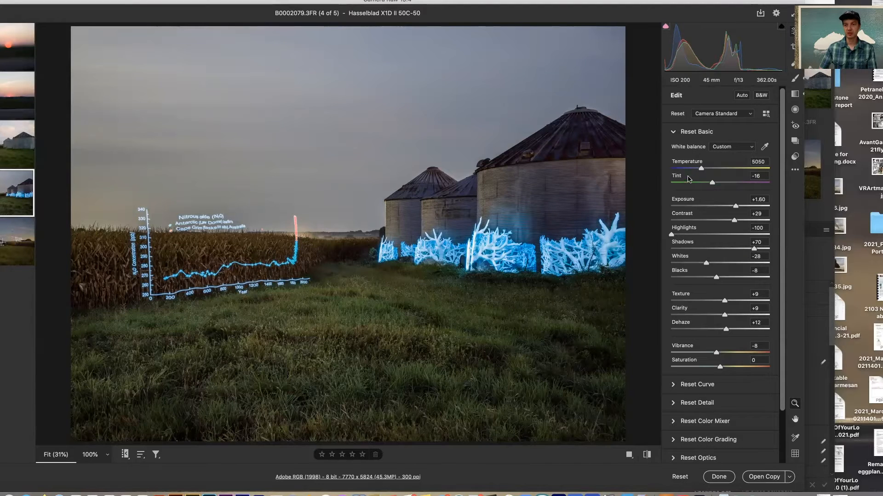
{"action": "left_click", "coordinate": [678, 201], "text": "alt"}
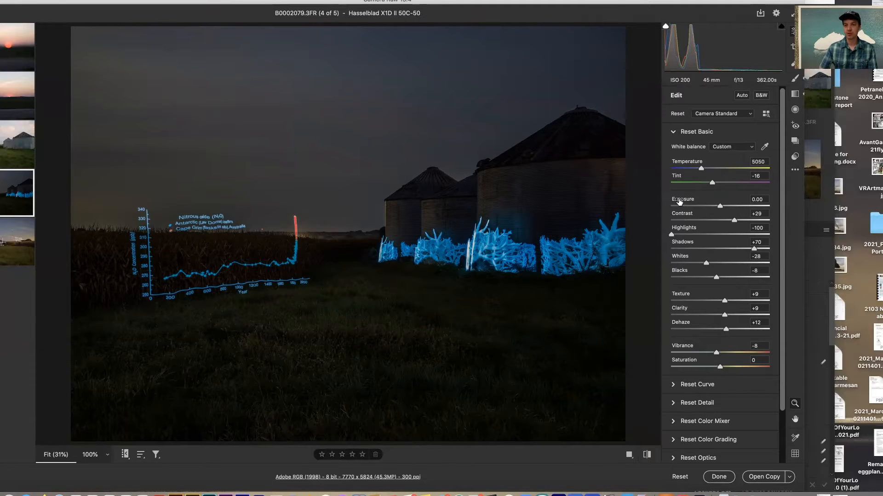
{"action": "key", "text": "alt"}
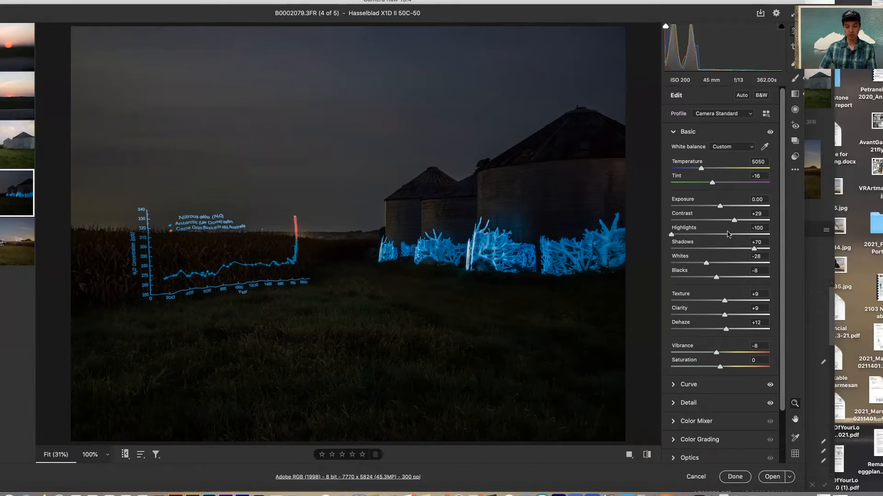
{"action": "type", "text": "1.6"}
{"action": "key", "text": "Return"}
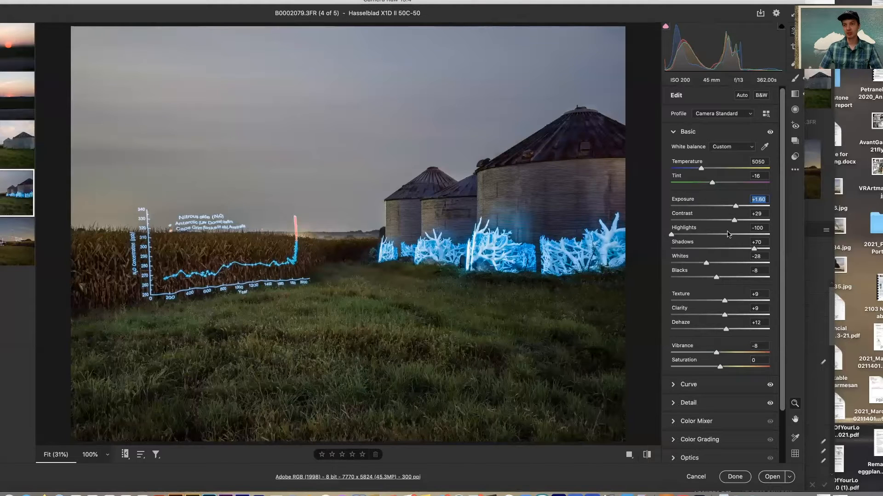
{"action": "left_click", "coordinate": [95, 0]}
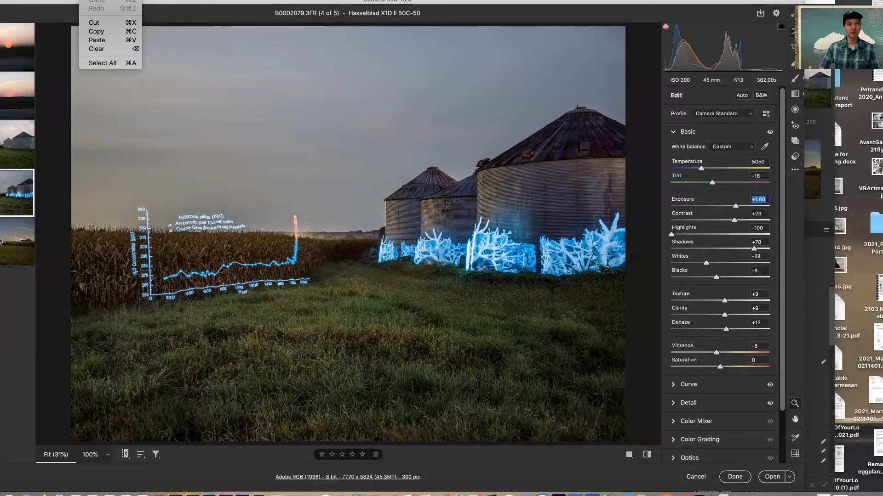
{"action": "left_click", "coordinate": [97, 1]}
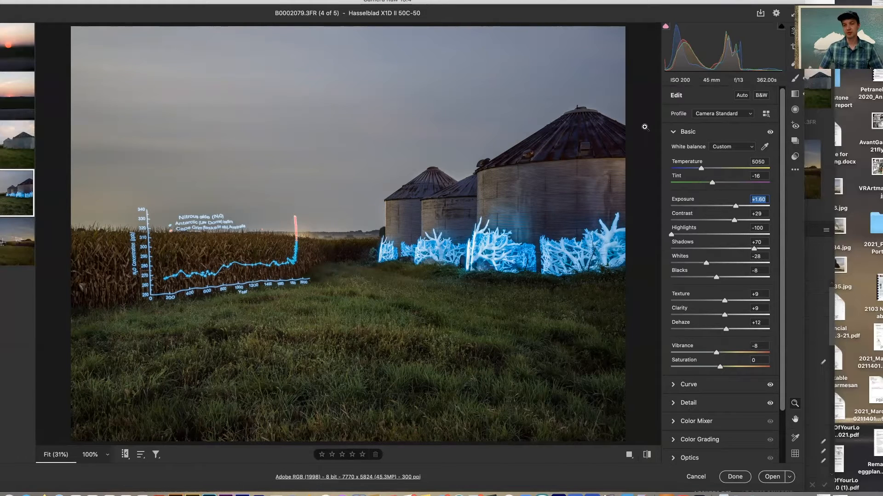
Step: Collapse the Basic section and toggle its adjustments off and on to compare the photo
{"action": "left_click", "coordinate": [673, 132]}
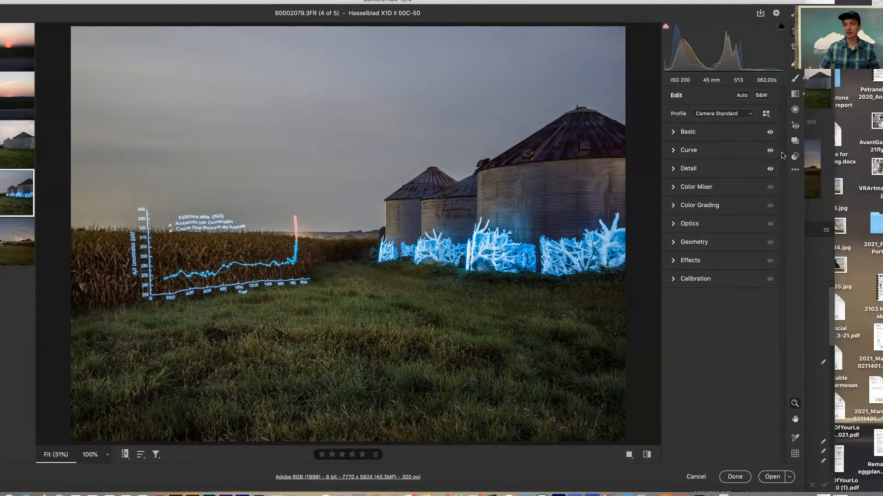
{"action": "left_click", "coordinate": [770, 133]}
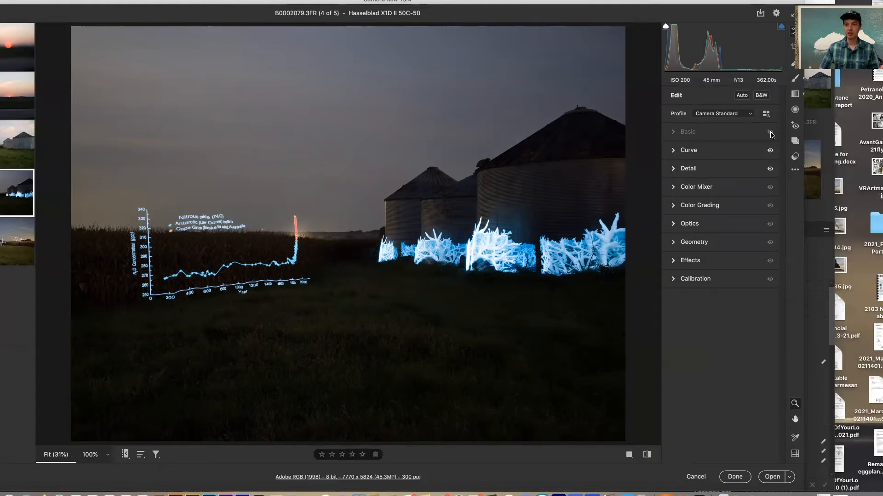
{"action": "left_click", "coordinate": [770, 133]}
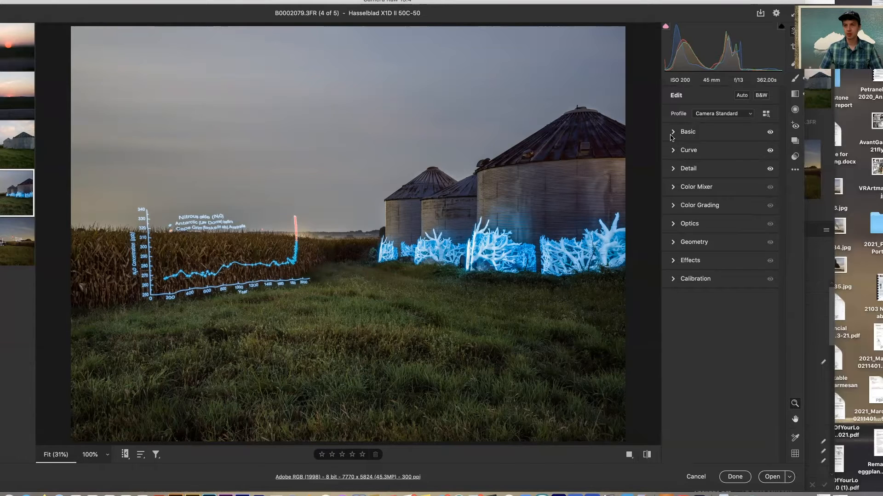
Step: Shape a parametric S-curve with Lights +30 and Darks -20, and compare the photo with and without it
{"action": "left_click", "coordinate": [674, 152]}
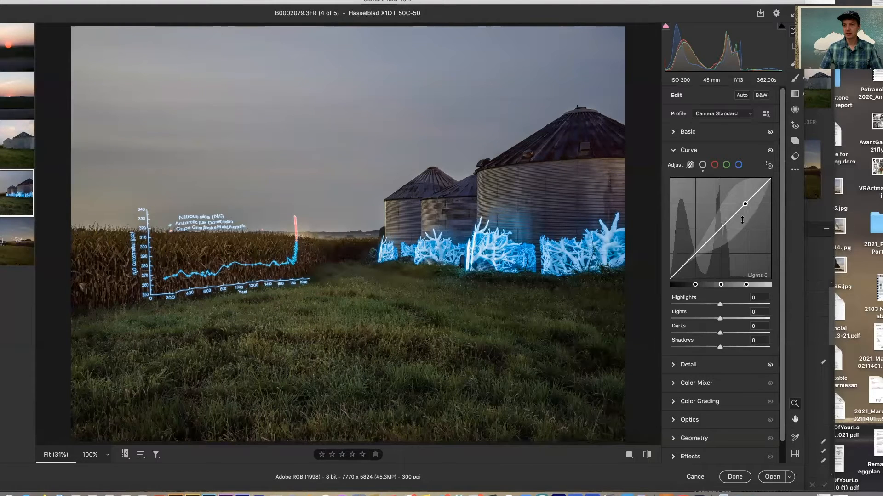
{"action": "left_click_drag", "start_coordinate": [741, 207], "coordinate": [739, 195]}
{"action": "left_click_drag", "start_coordinate": [713, 230], "coordinate": [703, 248]}
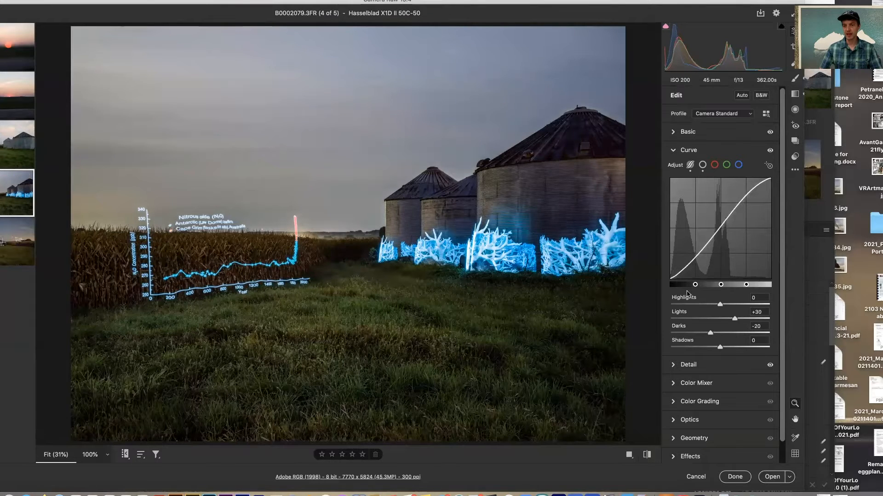
{"action": "left_click", "coordinate": [770, 151]}
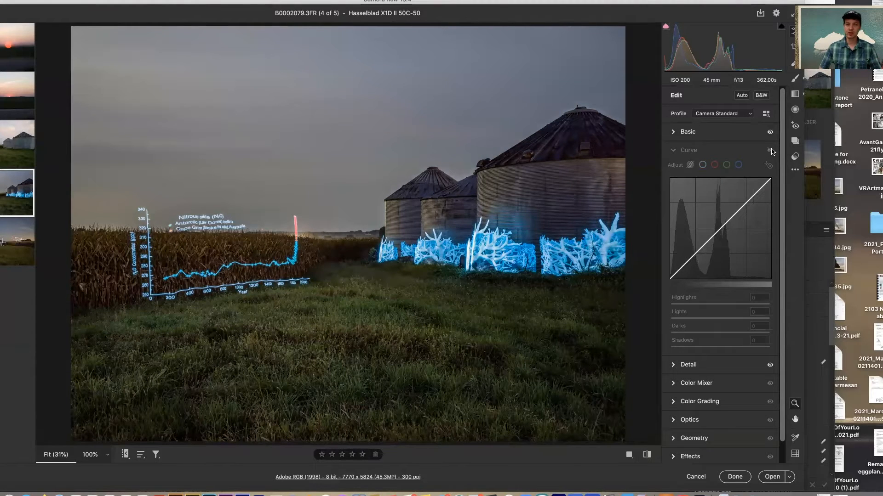
{"action": "left_click", "coordinate": [770, 151]}
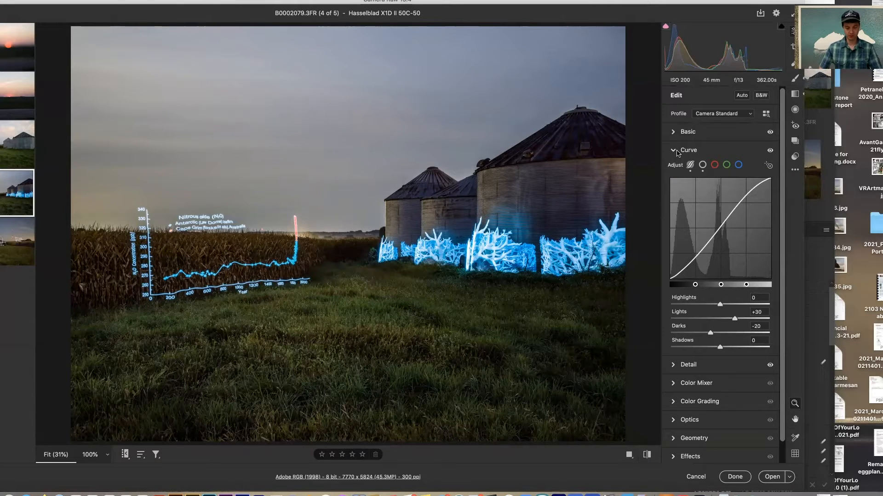
Step: Reset all Curve adjustments, and collapse the Curve section with its point curve selected
{"action": "key", "text": "alt"}
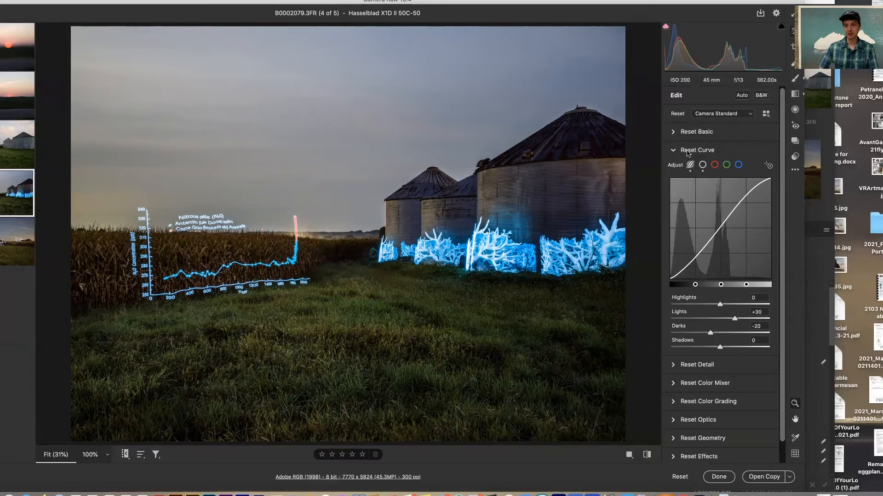
{"action": "left_click", "coordinate": [688, 151], "text": "alt"}
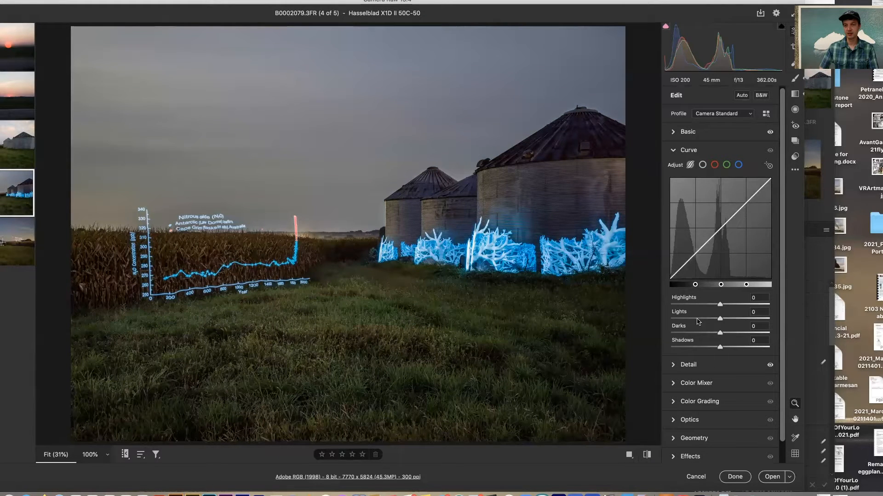
{"action": "left_click", "coordinate": [702, 166]}
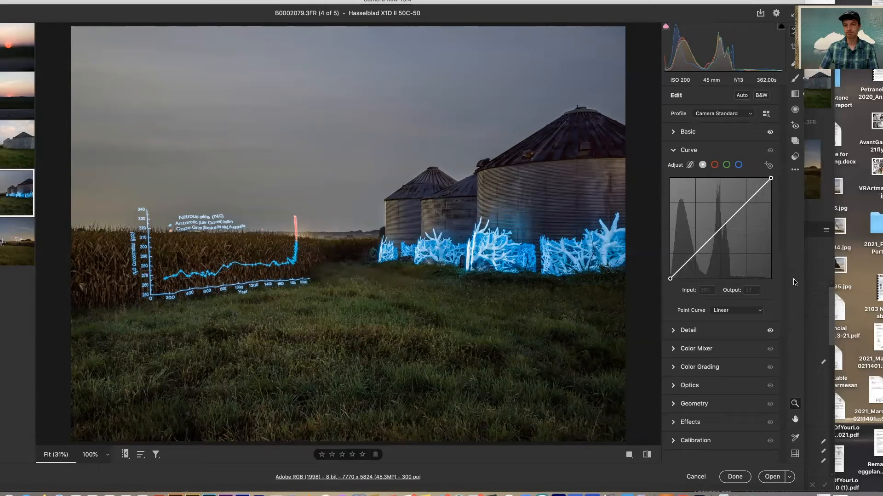
{"action": "left_click", "coordinate": [673, 151]}
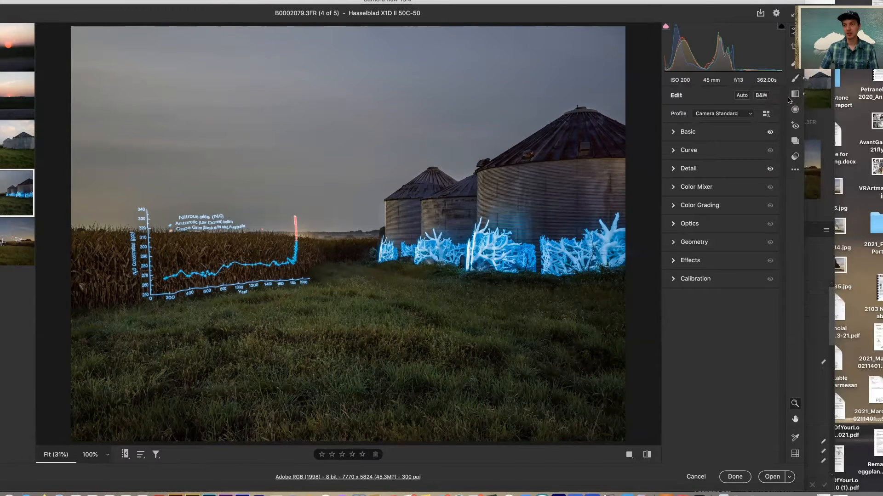
Step: Reset the photo's crop to the original framing, undo that reset, and return to the edit adjustments
{"action": "left_click", "coordinate": [793, 47]}
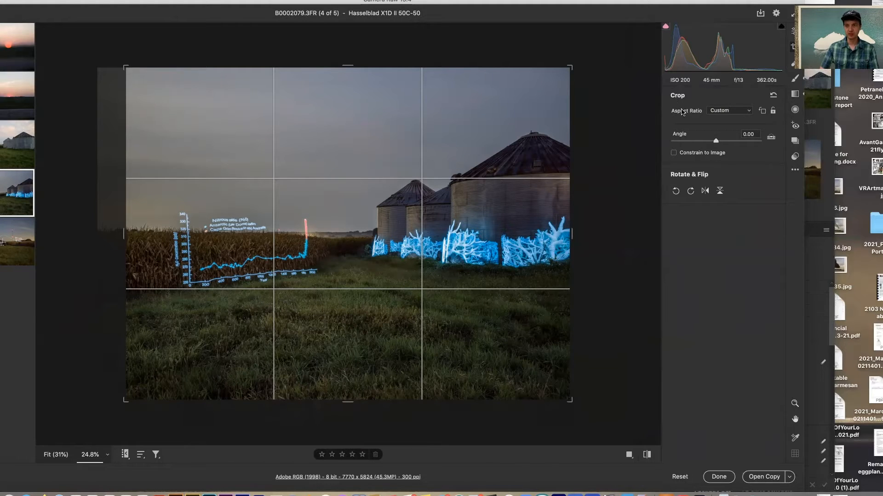
{"action": "key", "text": "alt"}
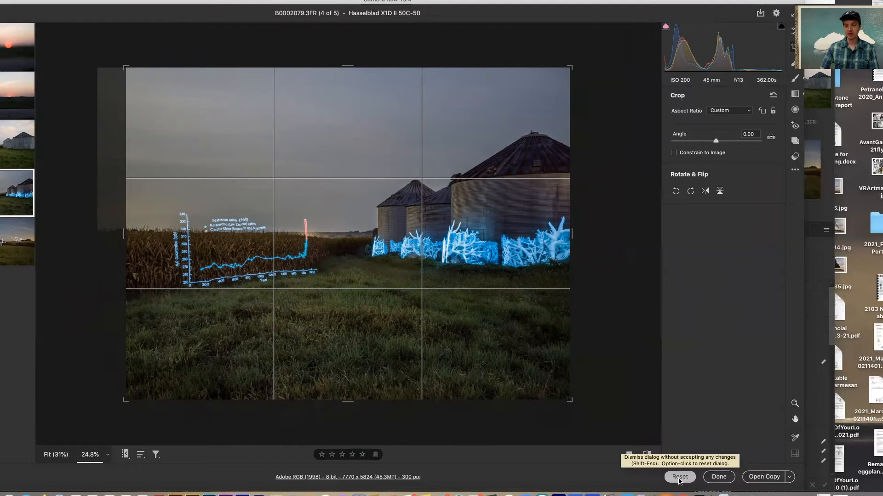
{"action": "left_click", "coordinate": [679, 478], "text": "alt"}
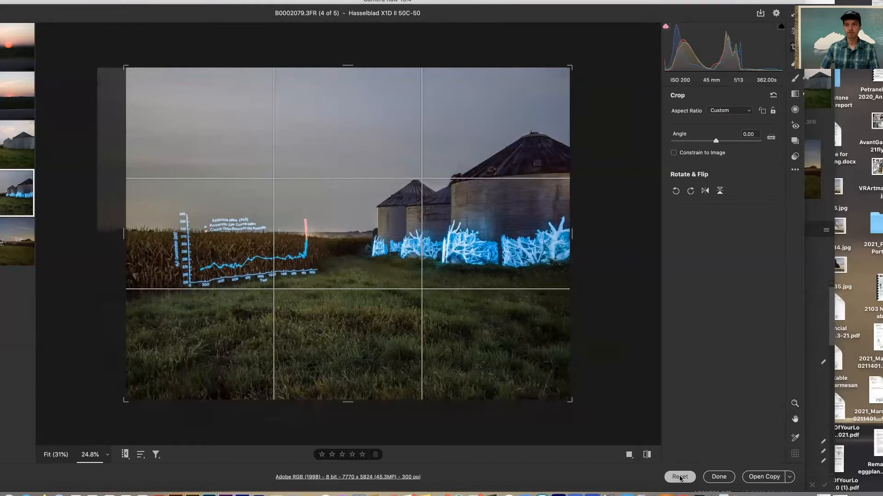
{"action": "key", "text": "alt"}
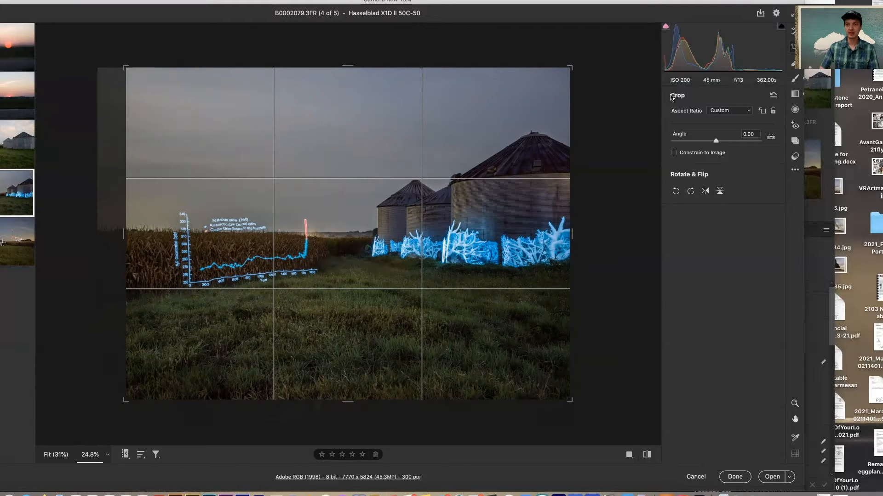
{"action": "left_click", "coordinate": [773, 96]}
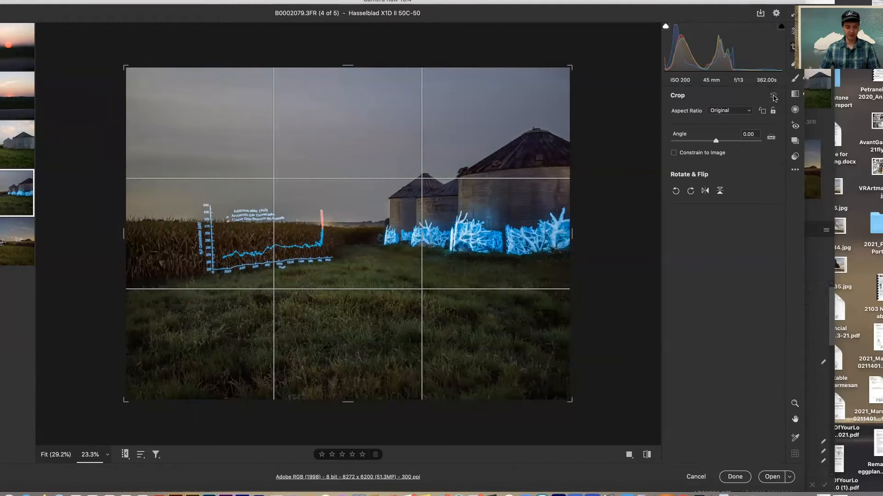
{"action": "key", "text": "super+z"}
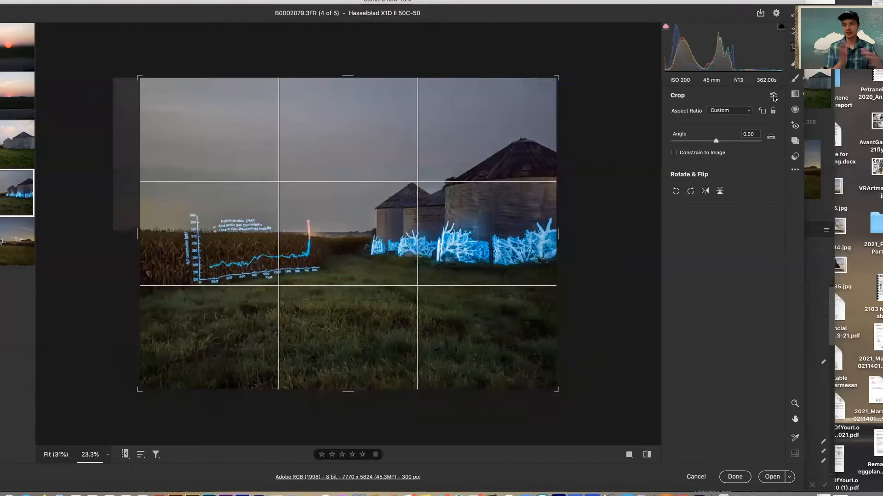
{"action": "left_click", "coordinate": [792, 31]}
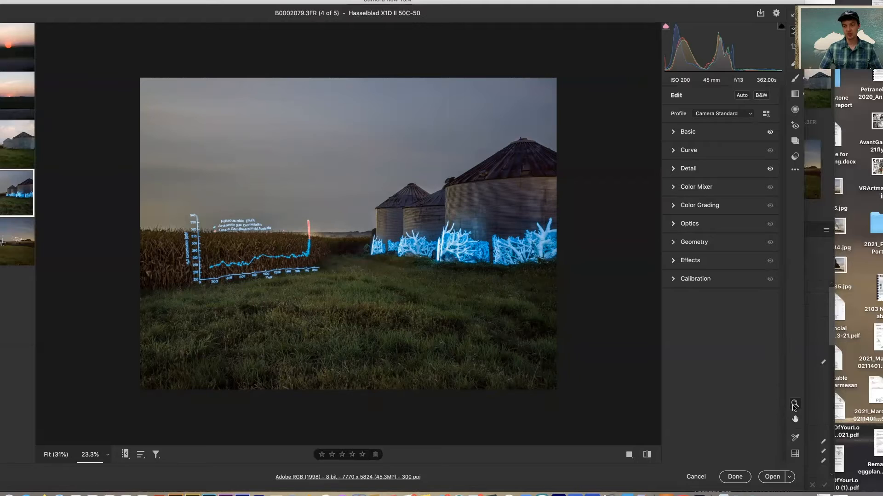
Step: Zoom in on the nitrous oxide chart in front of the cornfield, and fit the whole photo back in view
{"action": "left_click", "coordinate": [371, 239]}
{"action": "left_click", "coordinate": [385, 252]}
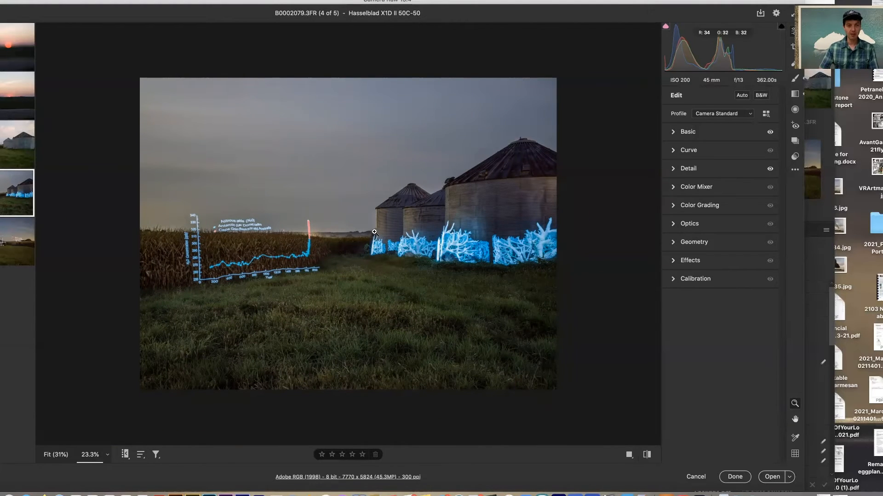
{"action": "left_click_drag", "start_coordinate": [309, 174], "coordinate": [428, 243]}
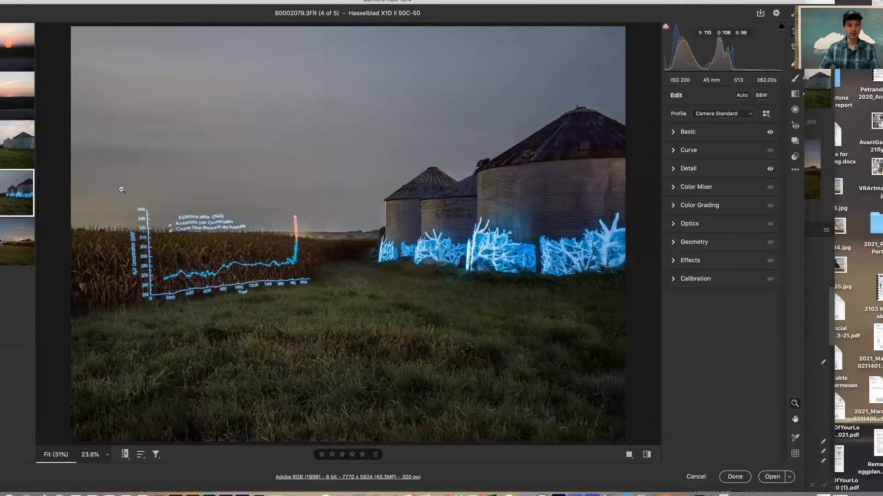
{"action": "left_click_drag", "start_coordinate": [144, 226], "coordinate": [196, 240]}
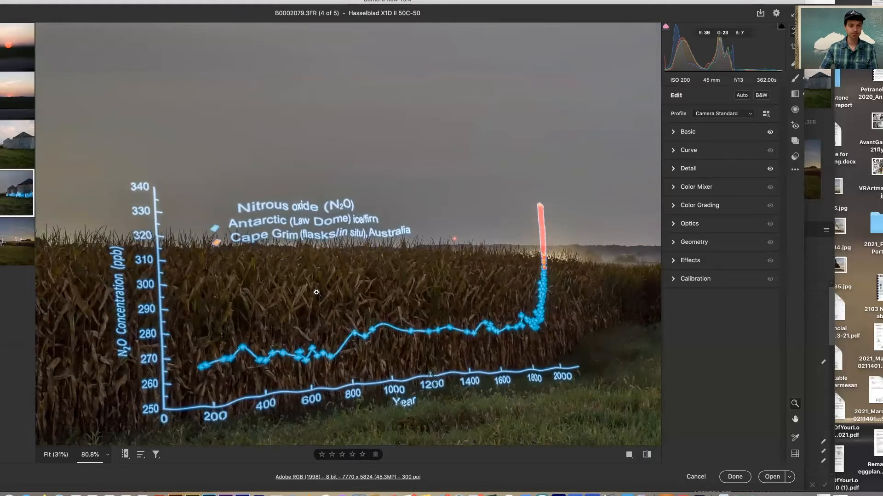
{"action": "key", "text": "super+0"}
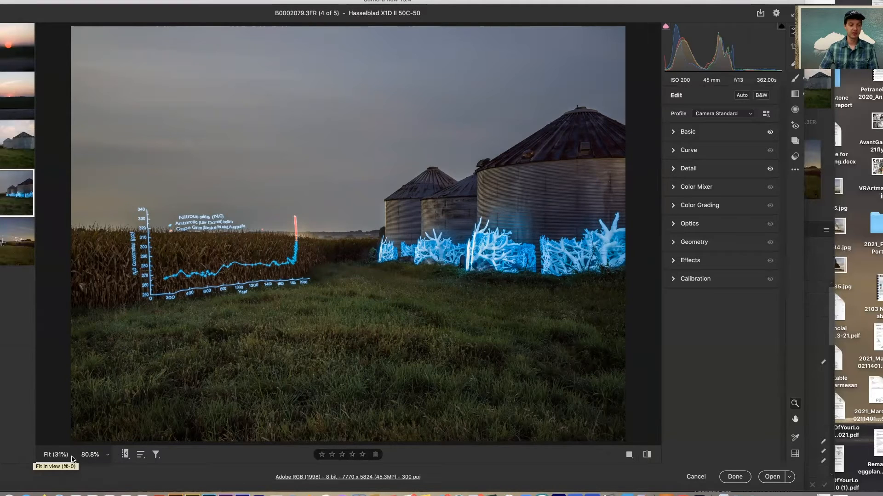
{"action": "left_click", "coordinate": [107, 457]}
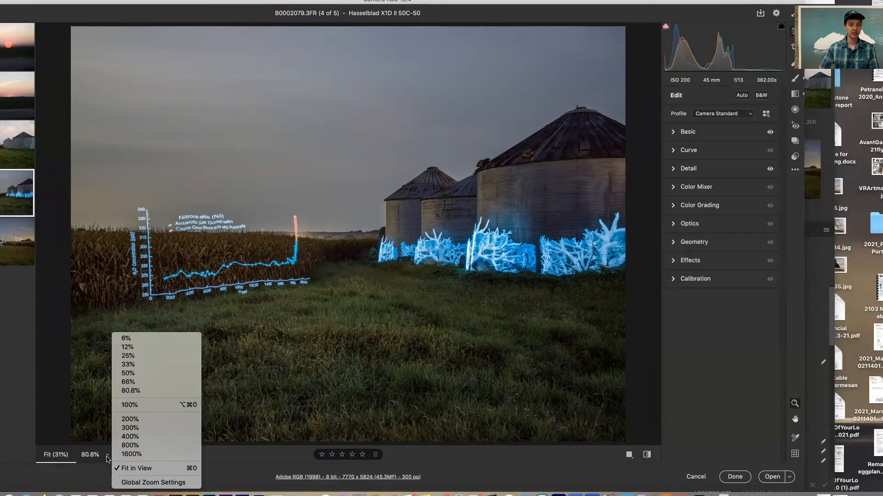
{"action": "left_click", "coordinate": [136, 469]}
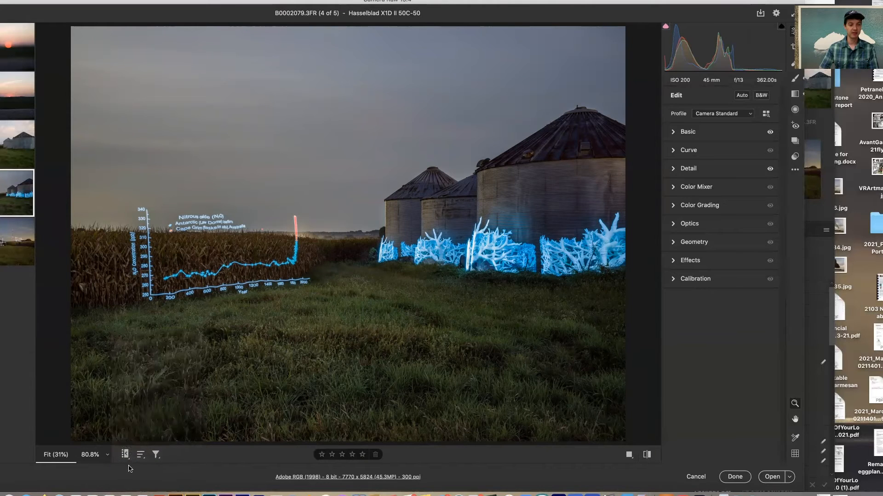
Step: View the grain-bin photo at 100% and at 12% zoom, and fit the whole photo back in view
{"action": "left_click", "coordinate": [105, 458]}
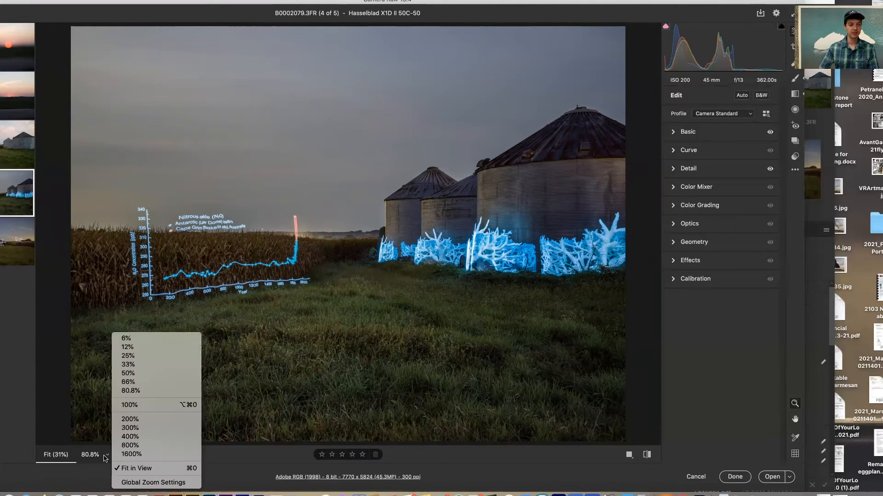
{"action": "left_click", "coordinate": [134, 407]}
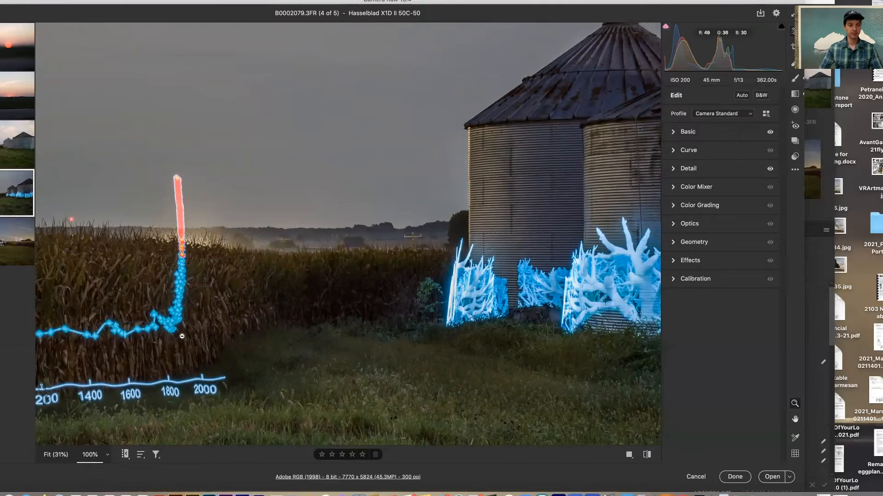
{"action": "left_click", "coordinate": [108, 456]}
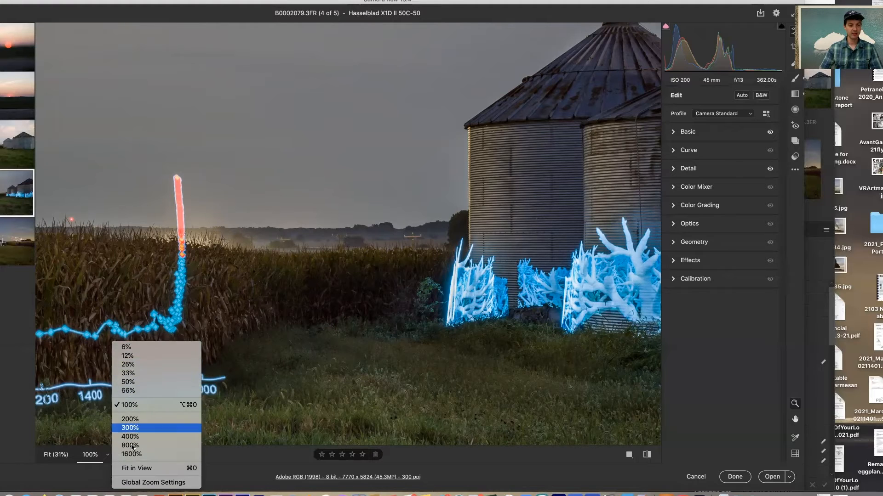
{"action": "left_click", "coordinate": [128, 356]}
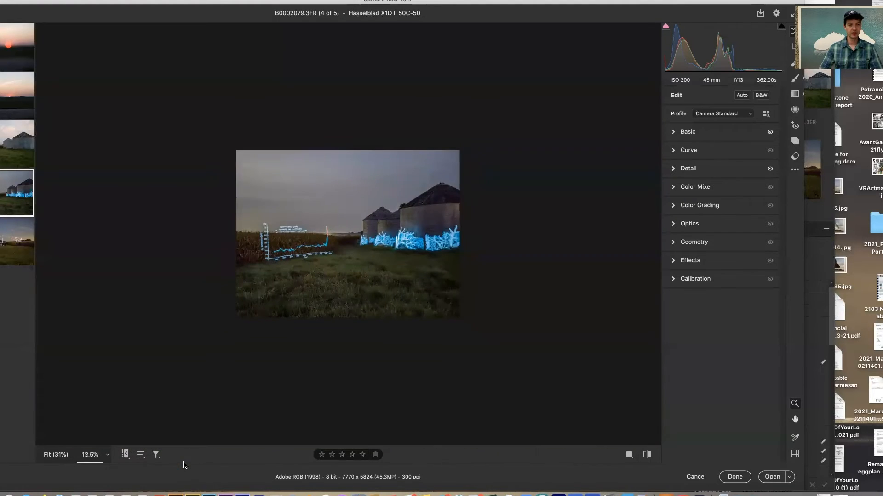
{"action": "left_click", "coordinate": [107, 455]}
{"action": "left_click", "coordinate": [152, 469]}
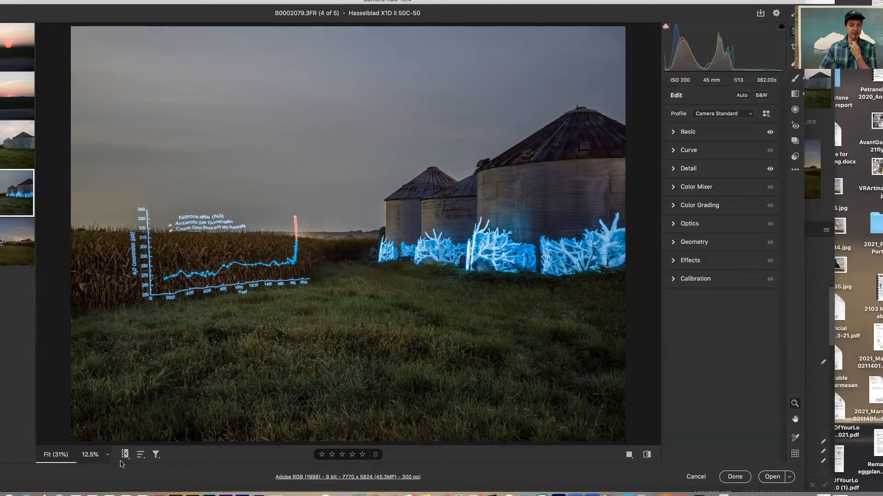
Step: View the photo at 50% zoom, return it to fit, and look over the available zoom levels
{"action": "left_click", "coordinate": [108, 454]}
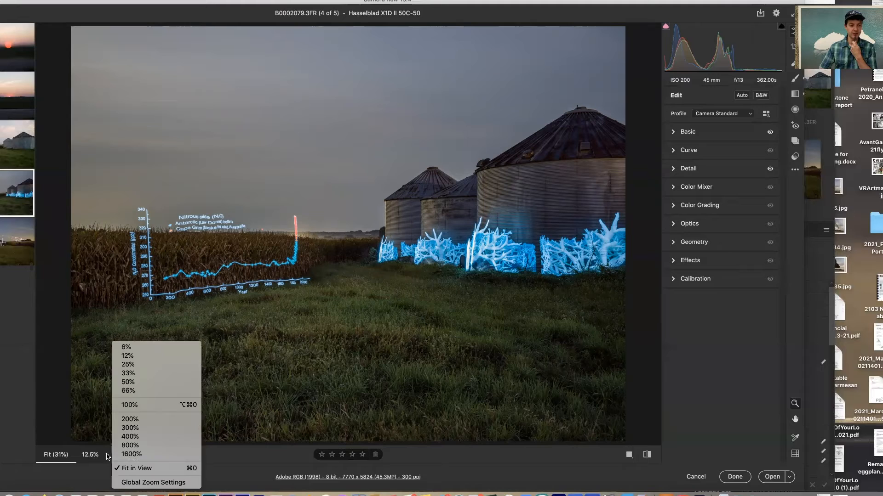
{"action": "left_click", "coordinate": [128, 383]}
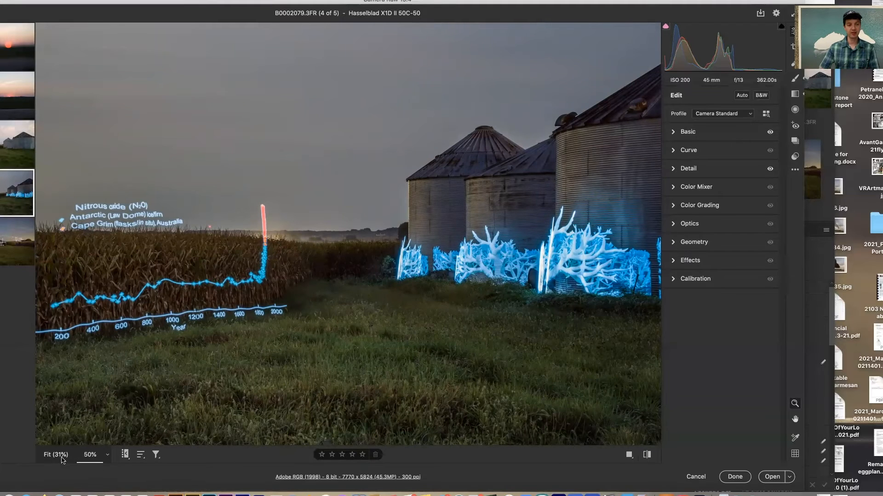
{"action": "left_click", "coordinate": [107, 455]}
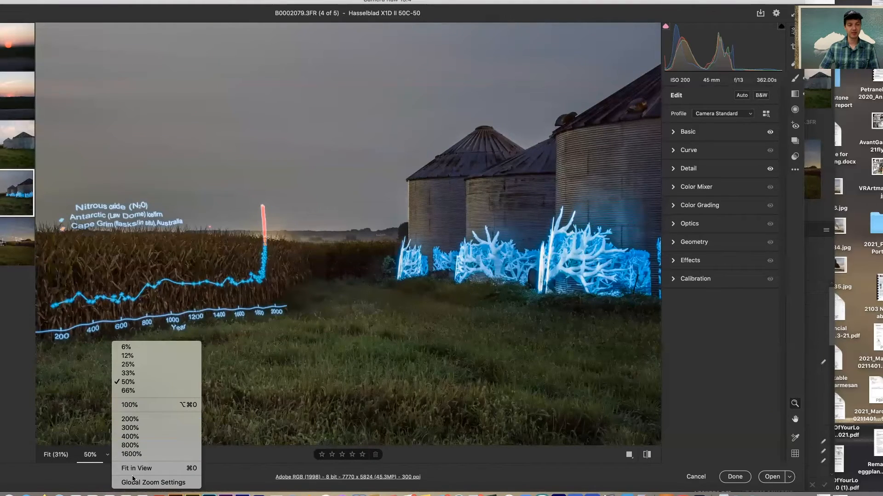
{"action": "left_click", "coordinate": [50, 456]}
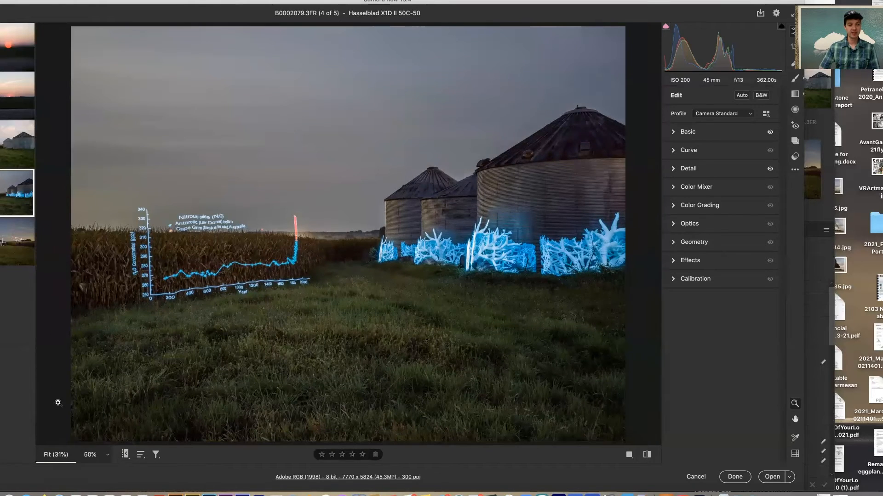
{"action": "left_click", "coordinate": [59, 455]}
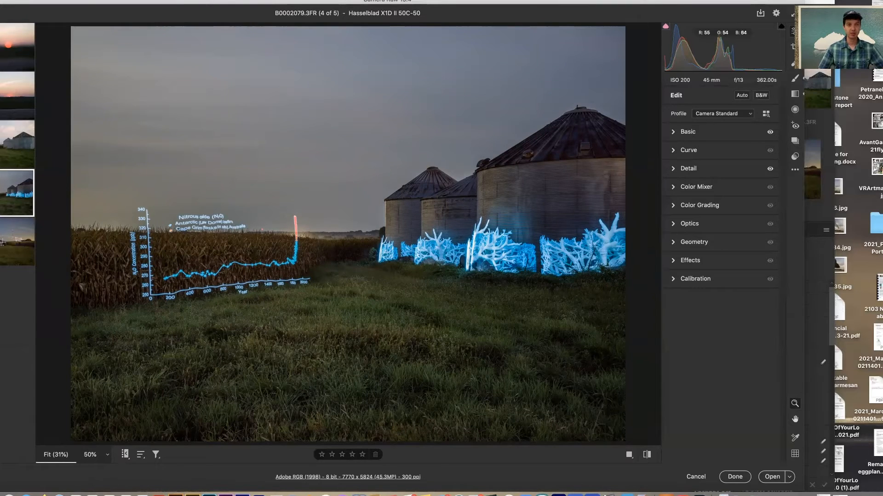
{"action": "left_click", "coordinate": [108, 454]}
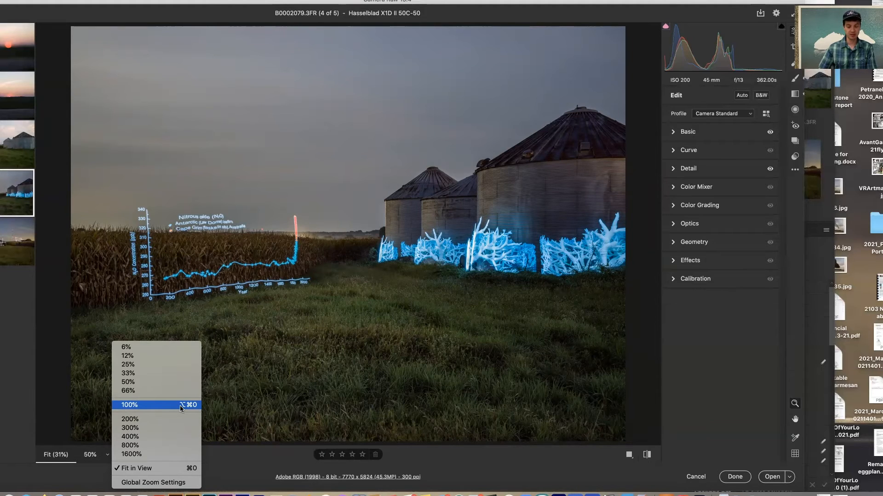
{"action": "left_click", "coordinate": [285, 368]}
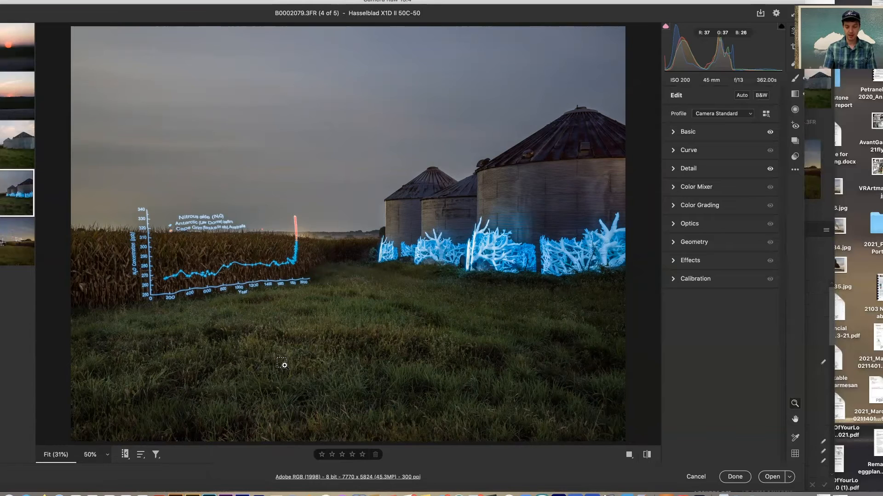
Step: Step the photo's zoom in and out between 50% and 100%, and fit it back in view
{"action": "key", "text": "super+equal"}
{"action": "key", "text": "super+equal"}
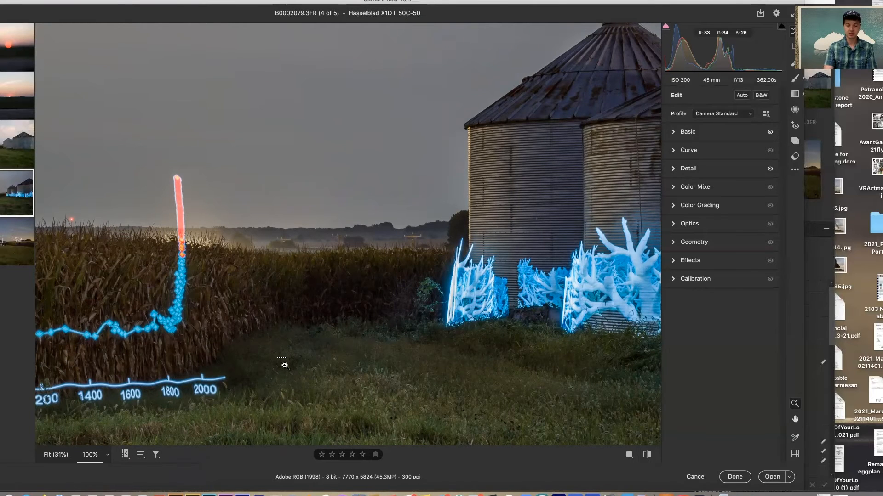
{"action": "key", "text": "super+0"}
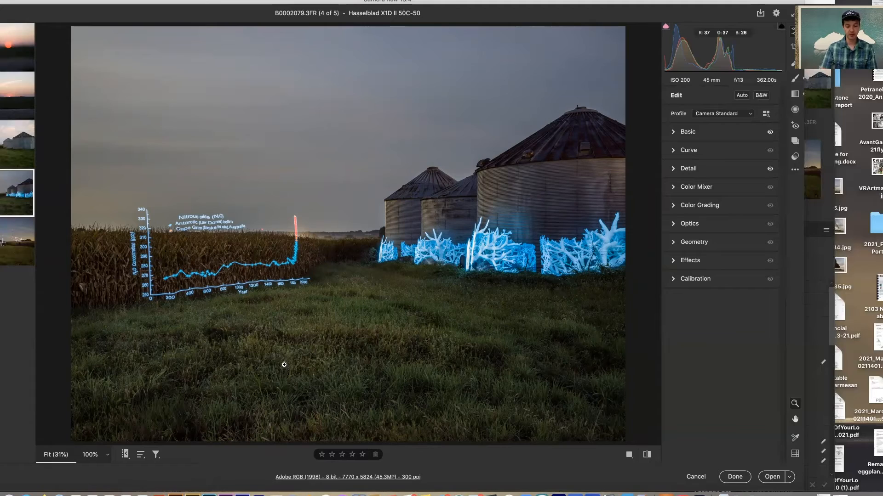
{"action": "key", "text": "super+equal"}
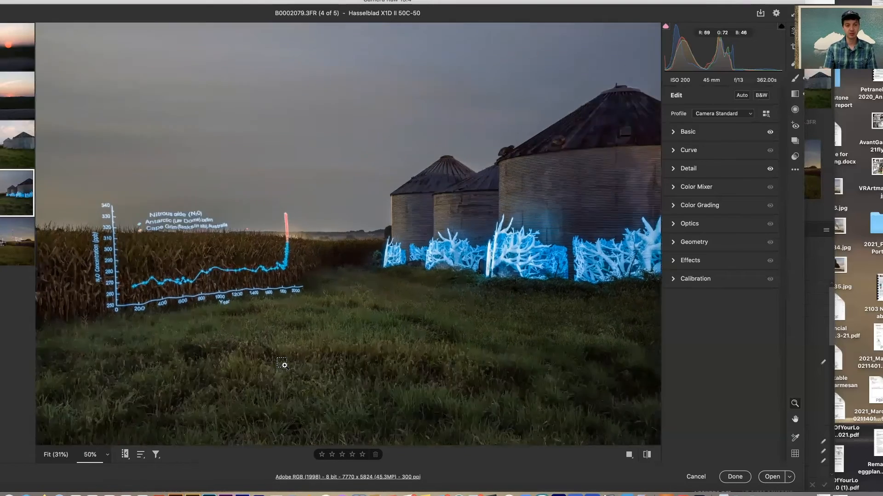
{"action": "key", "text": "super+equal"}
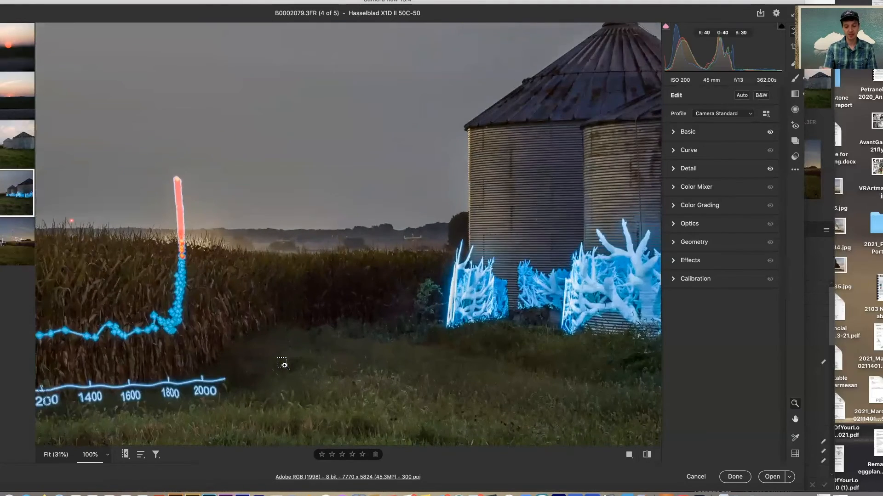
{"action": "key", "text": "super+minus"}
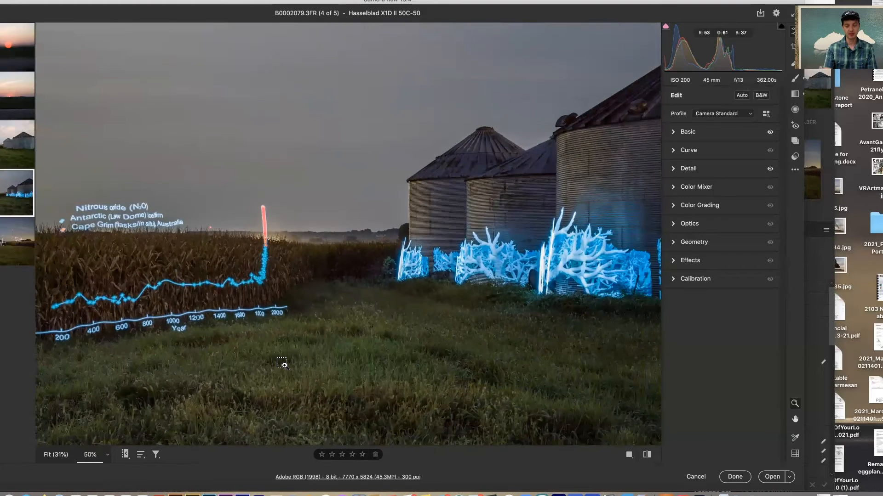
{"action": "key", "text": "super+0"}
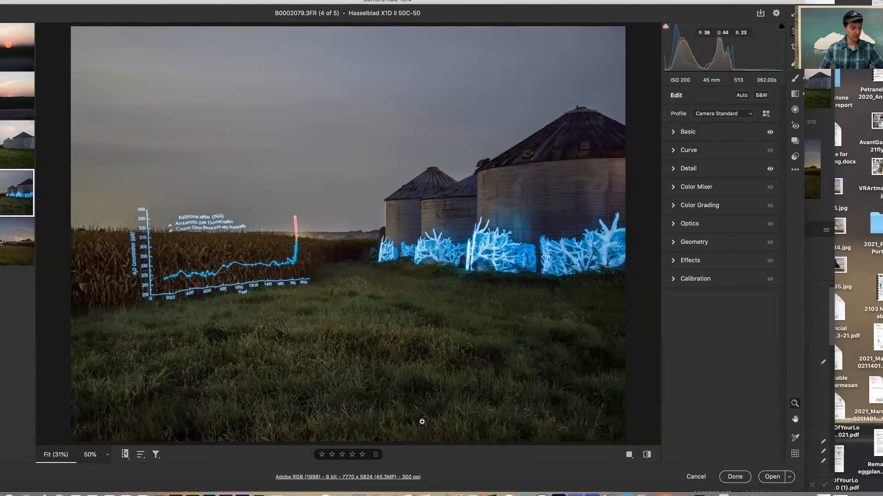
Step: Expand the Basic adjustments and browse the white balance presets from As Shot to Custom
{"action": "left_click", "coordinate": [688, 134]}
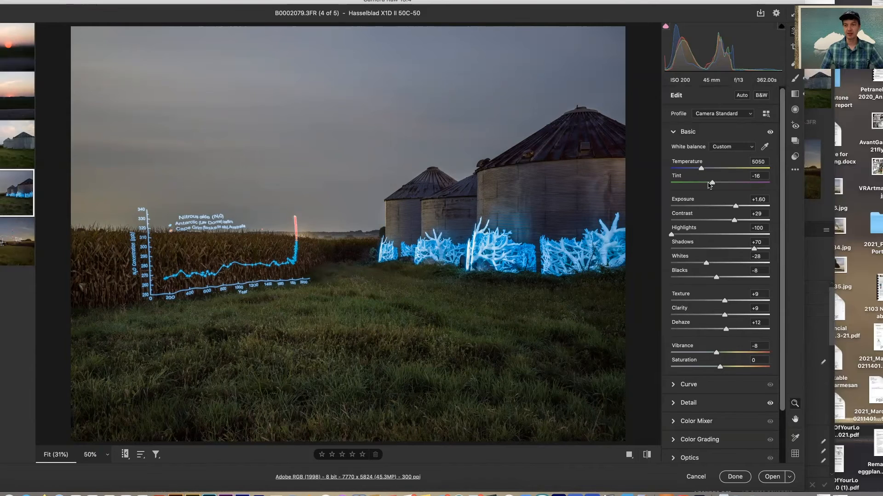
{"action": "left_click", "coordinate": [743, 151]}
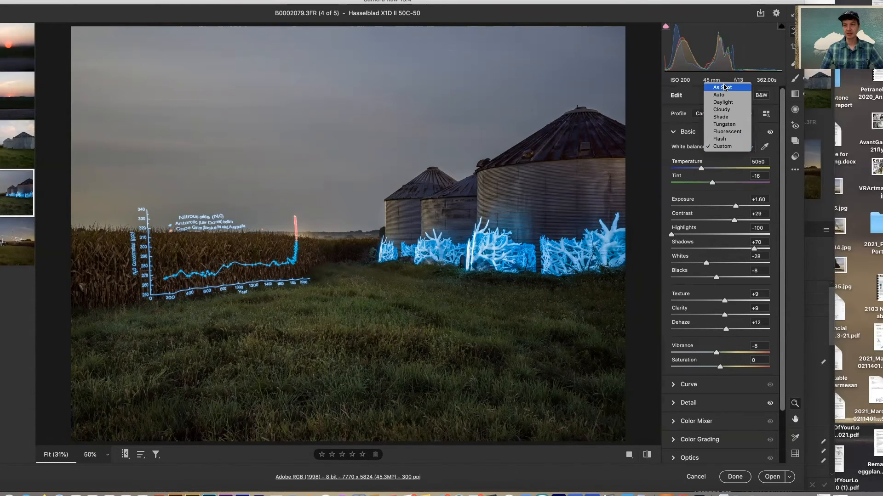
{"action": "key", "text": "Down"}
{"action": "key", "text": "Down"}
{"action": "key", "text": "Down"}
{"action": "key", "text": "Down"}
{"action": "key", "text": "Down"}
{"action": "key", "text": "Down"}
{"action": "key", "text": "Down"}
{"action": "key", "text": "Up"}
{"action": "key", "text": "Up"}
{"action": "key", "text": "Up"}
{"action": "key", "text": "Up"}
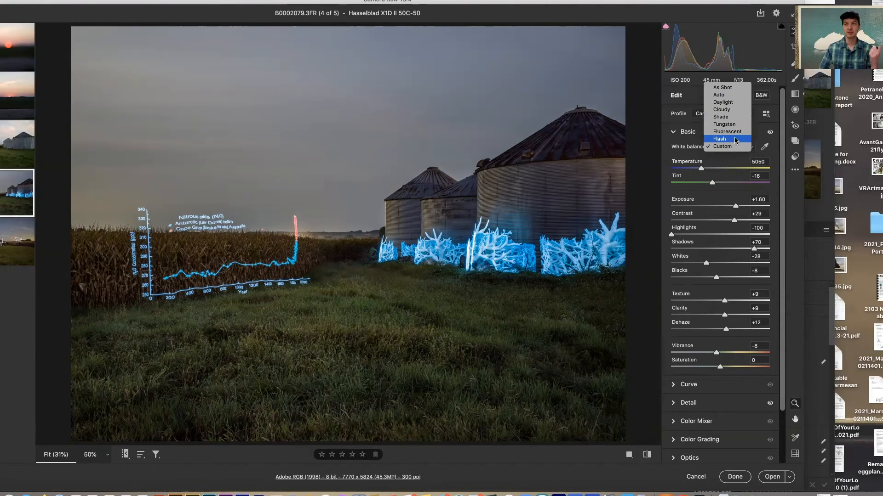
Step: Try the Auto and As Shot white balance presets on the photo, and return to Custom
{"action": "left_click", "coordinate": [724, 95]}
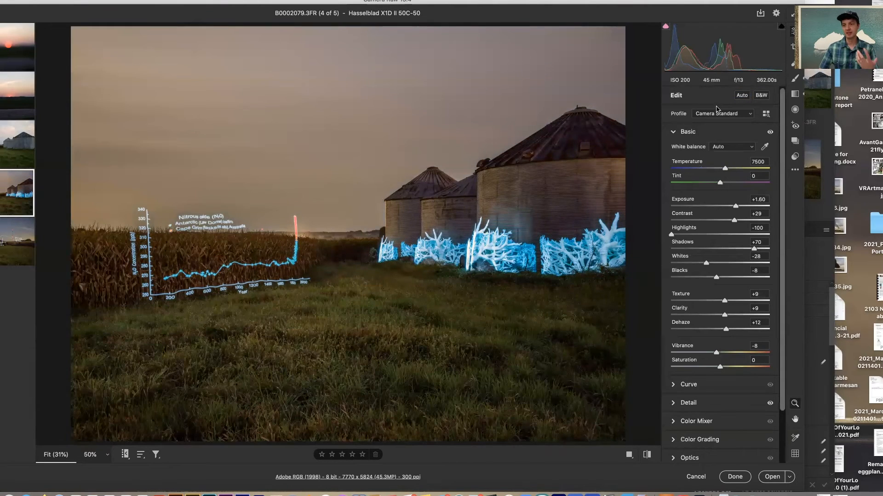
{"action": "left_click", "coordinate": [728, 148]}
{"action": "left_click", "coordinate": [727, 139]}
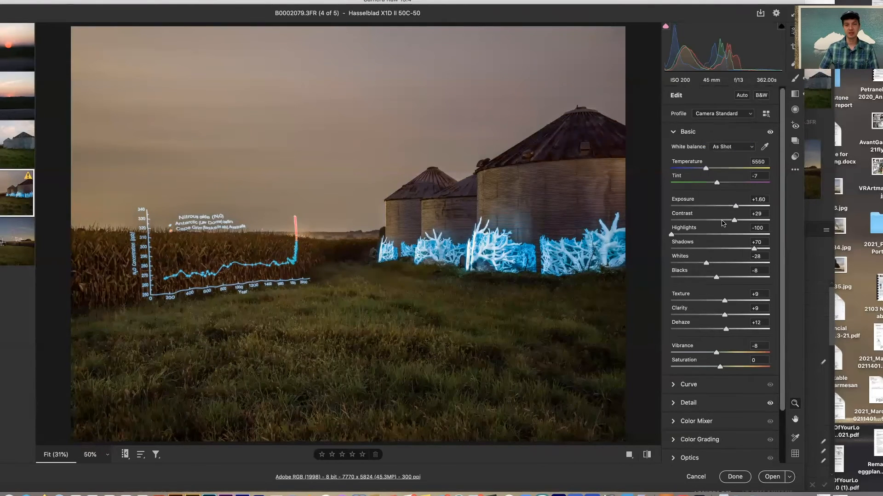
{"action": "left_click", "coordinate": [728, 148]}
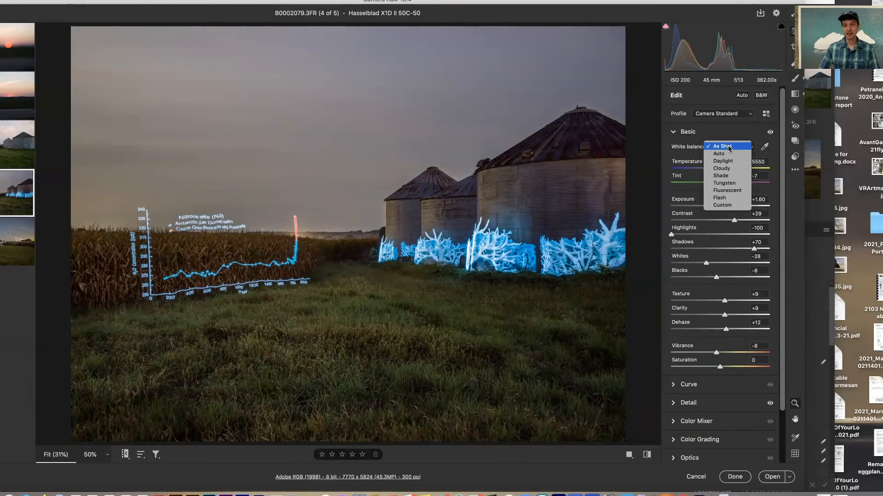
{"action": "left_click", "coordinate": [722, 205]}
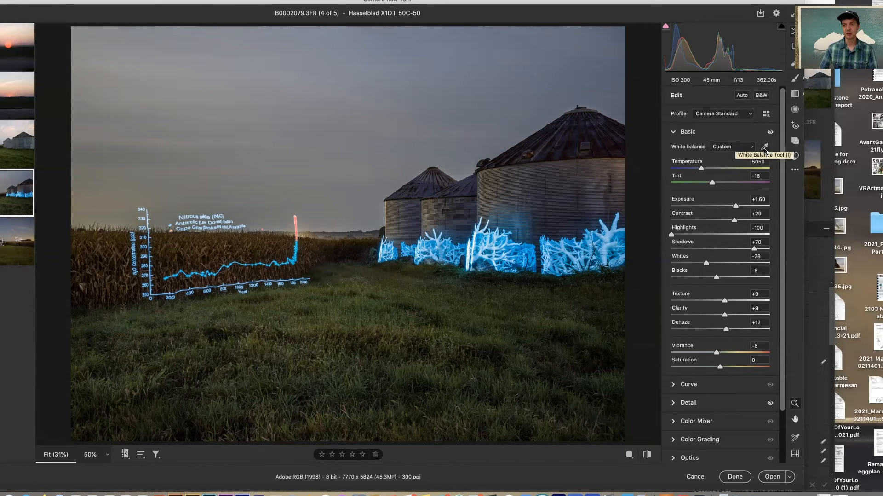
Step: Set the white balance by sampling the gray corrugated wall near the top of the large grain bin with the White Balance Tool
{"action": "left_click", "coordinate": [764, 148]}
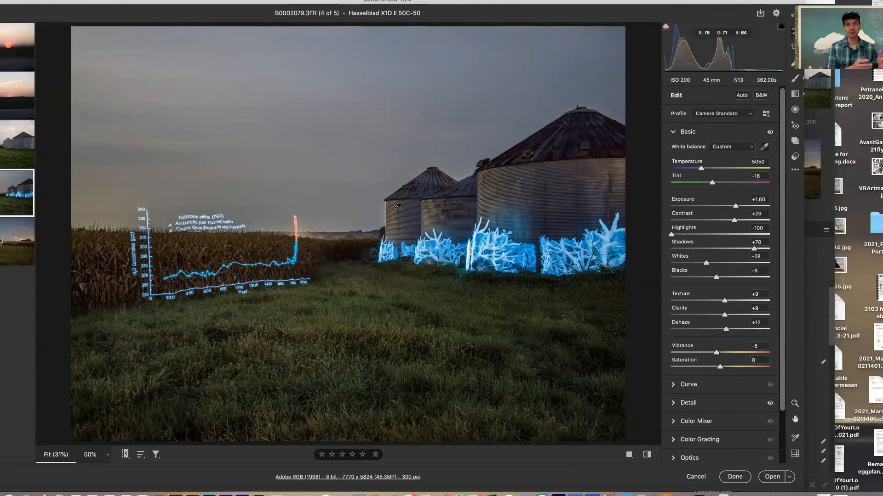
{"action": "left_click", "coordinate": [398, 207]}
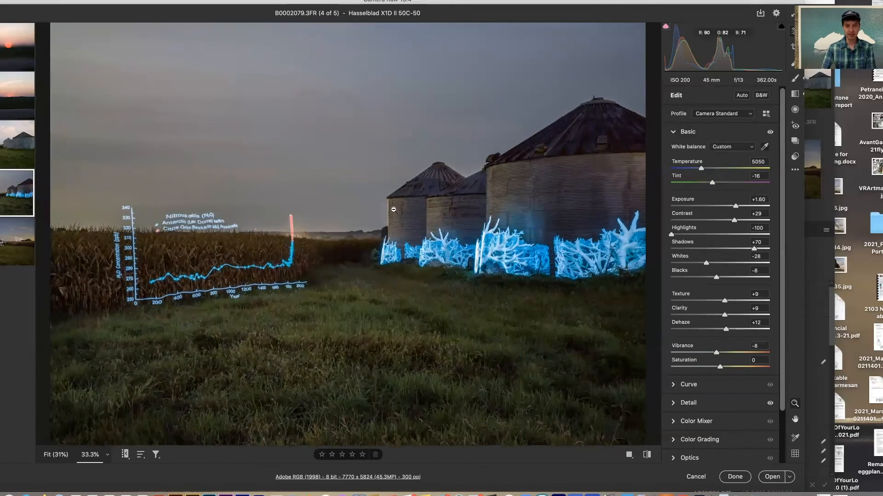
{"action": "left_click_drag", "start_coordinate": [593, 222], "coordinate": [250, 276]}
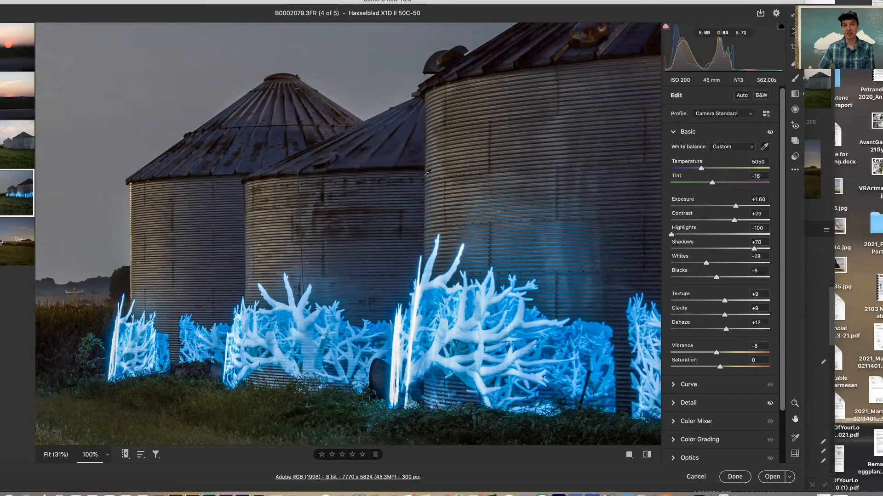
{"action": "left_click", "coordinate": [482, 106]}
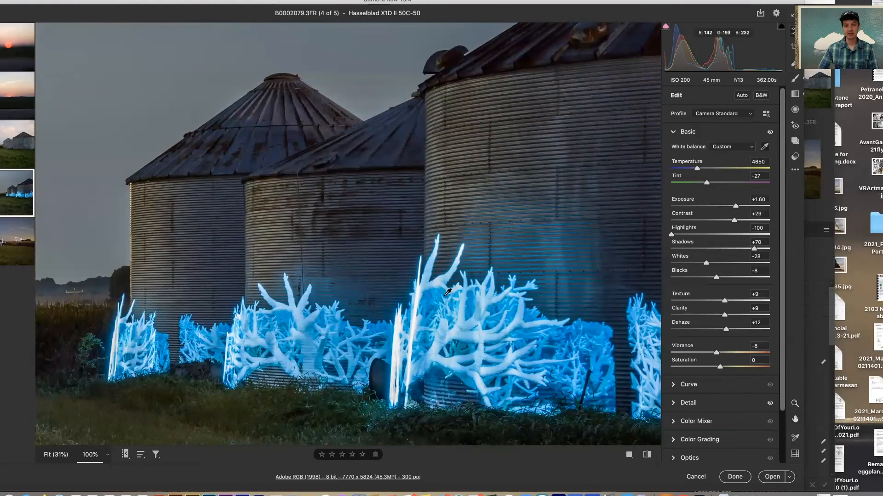
Step: Try sampling the white balance from the blue-lit part of the large bin's wall, and undo that sample
{"action": "left_click", "coordinate": [553, 258]}
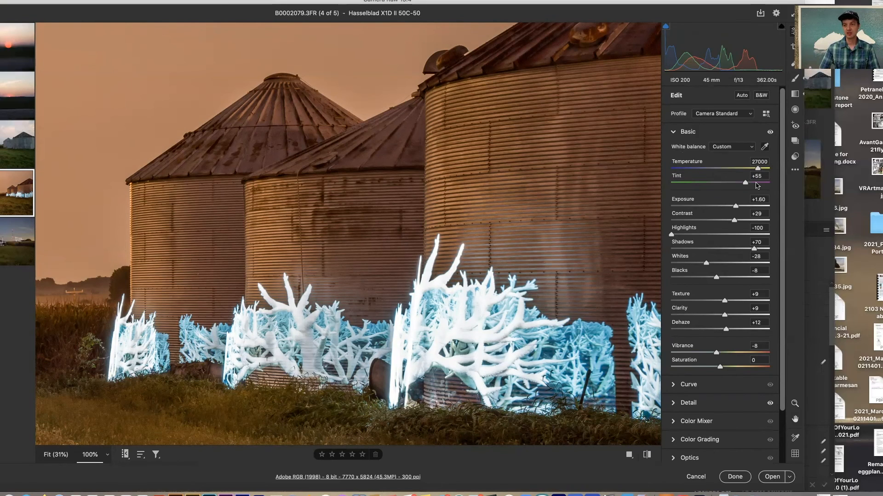
{"action": "key", "text": "super+z"}
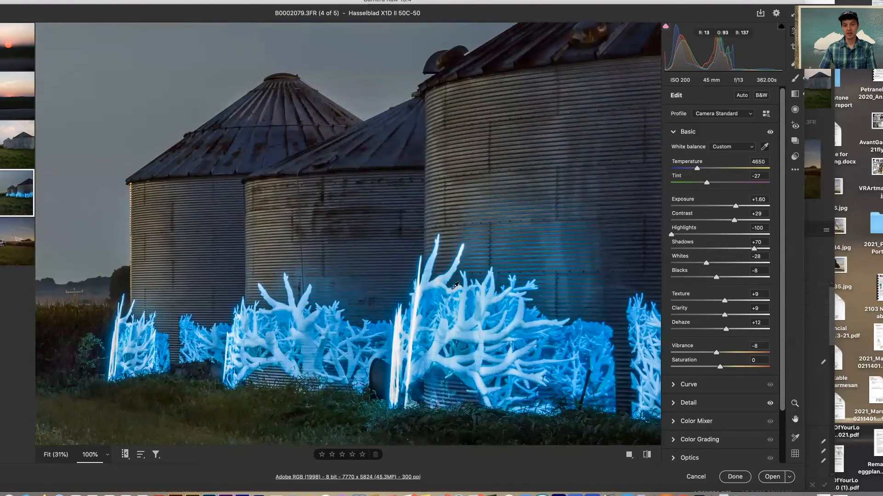
{"action": "key", "text": "super+0"}
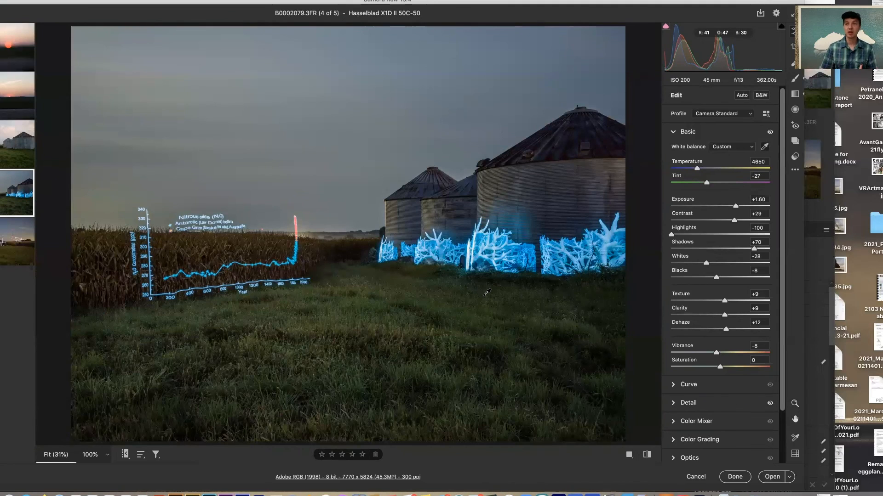